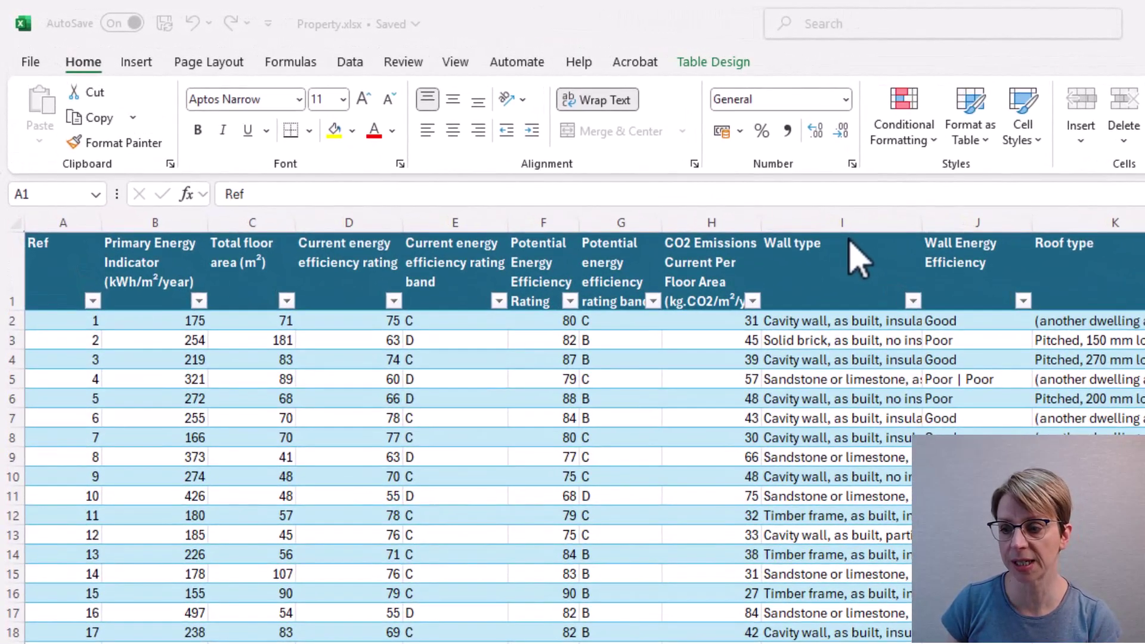
- Browse across and down the property table, then jump back to its top-left cell
scroll(858, 256, "right", 6)
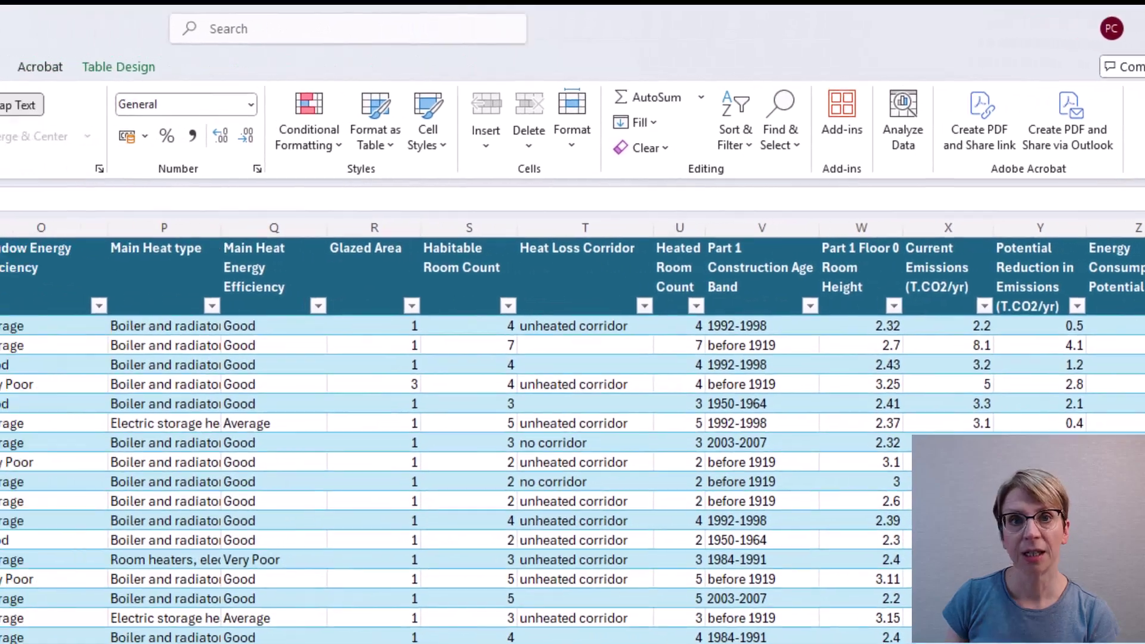
scroll(573, 418, "left", 6)
scroll(572, 418, "down", 19)
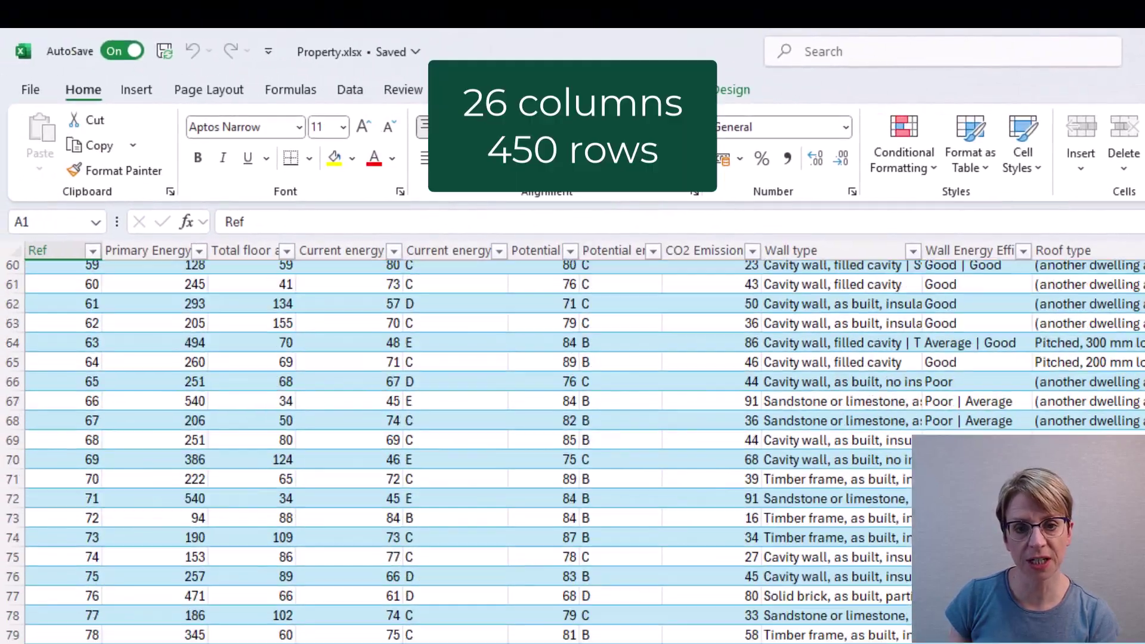
scroll(573, 447, "down", 20)
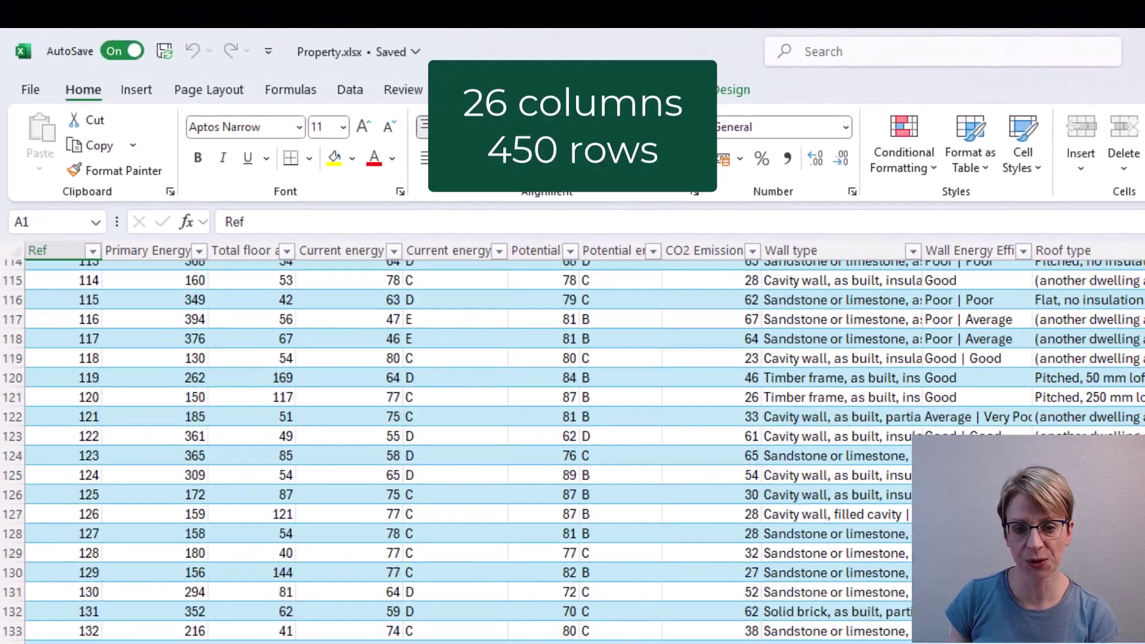
key("ctrl+Home")
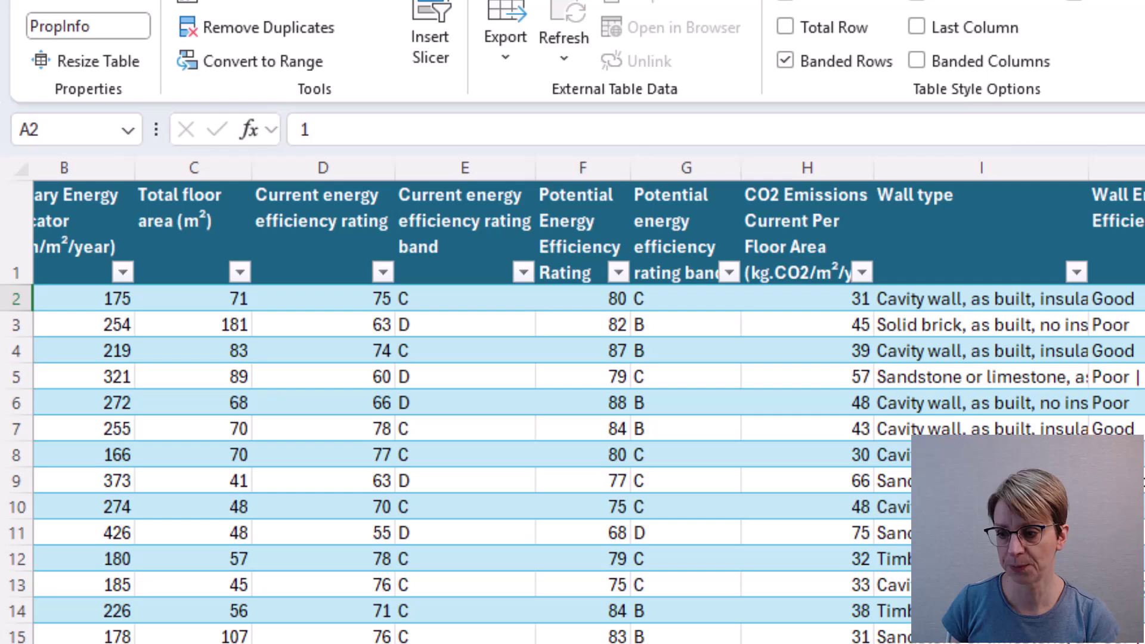
- List the PropInfo table headers down column AD with =TRANSPOSE(PropInfo[#Headers])
scroll(572, 417, "right", 5)
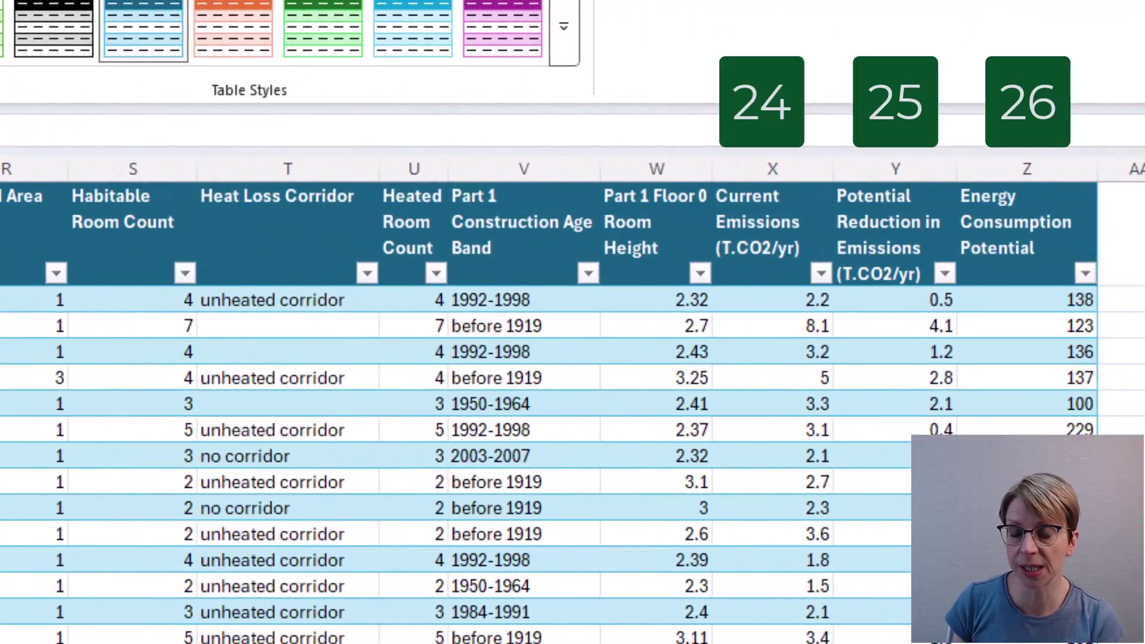
scroll(678, 582, "right", 2)
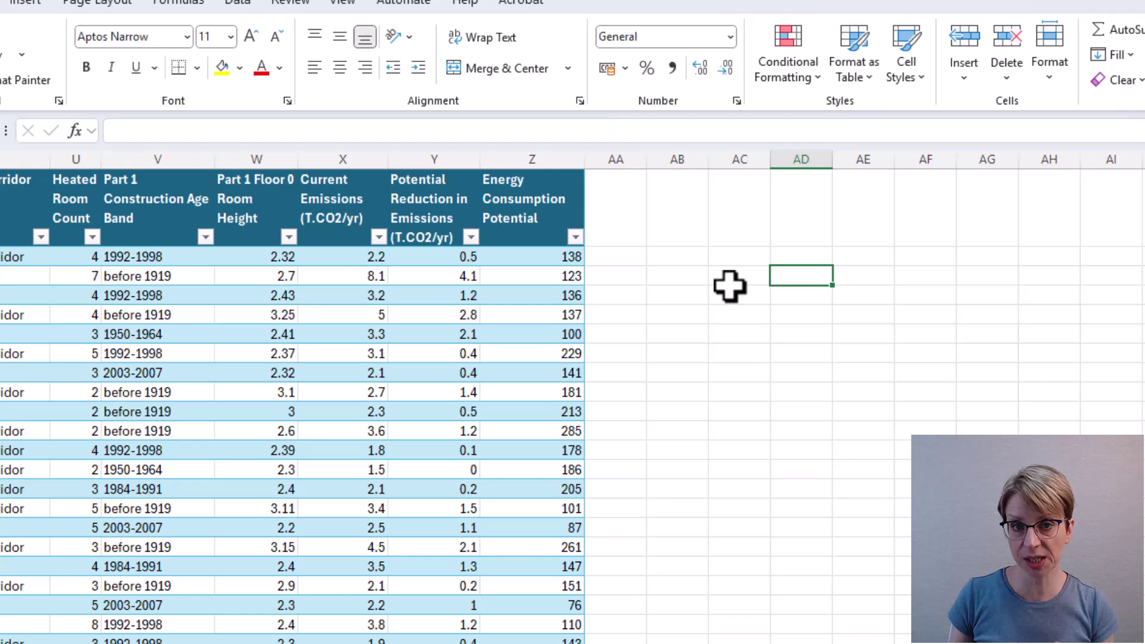
type("=Tr")
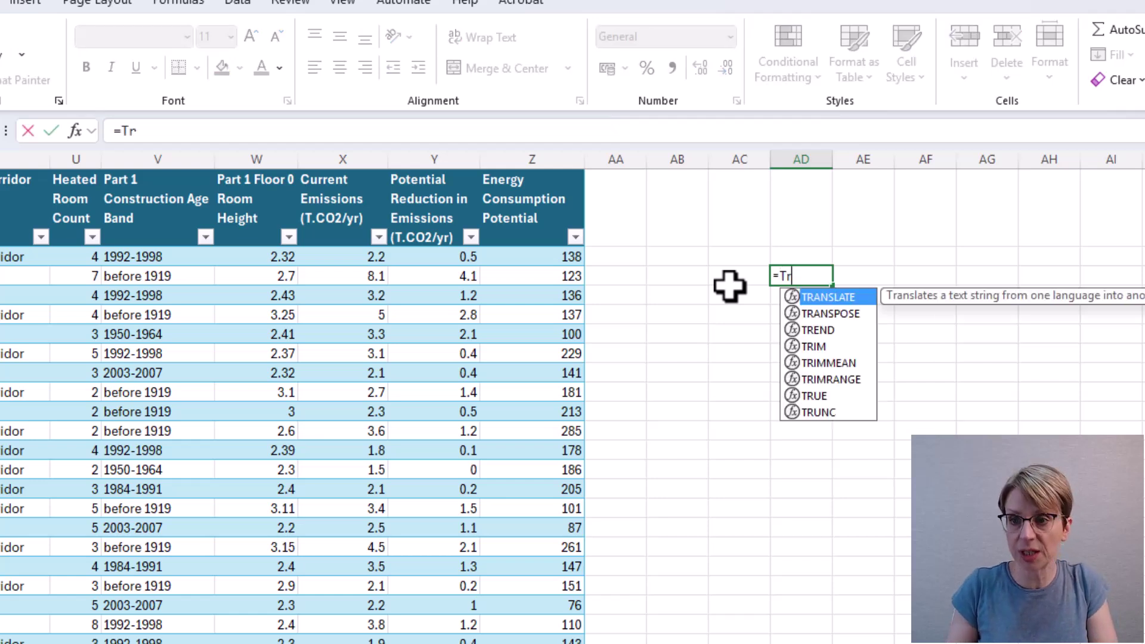
left_click(843, 315)
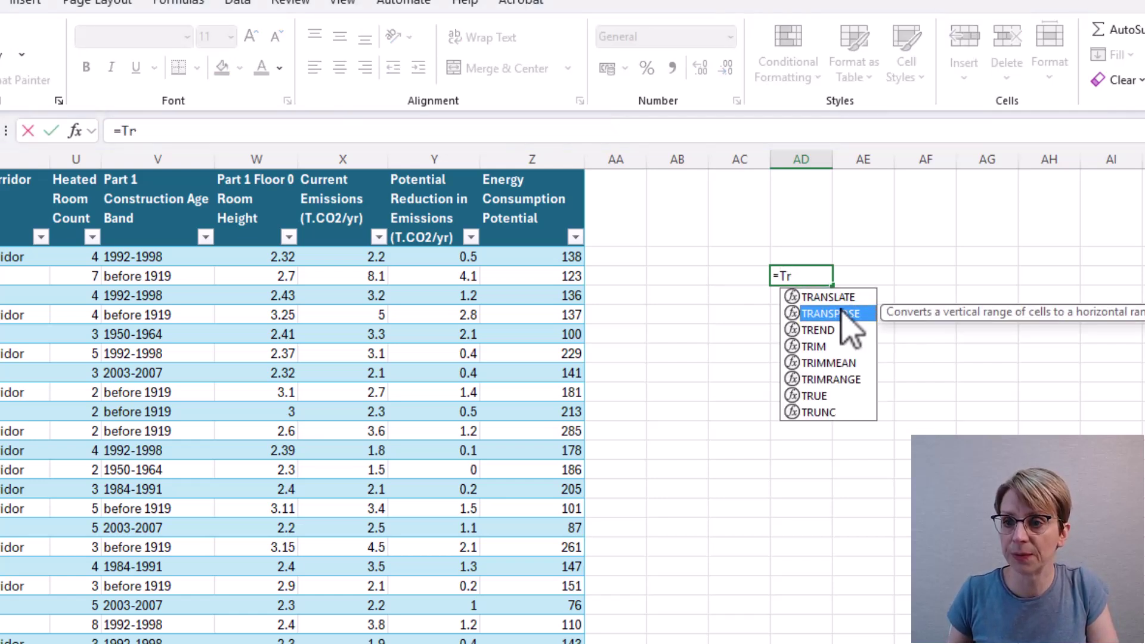
double_click(842, 312)
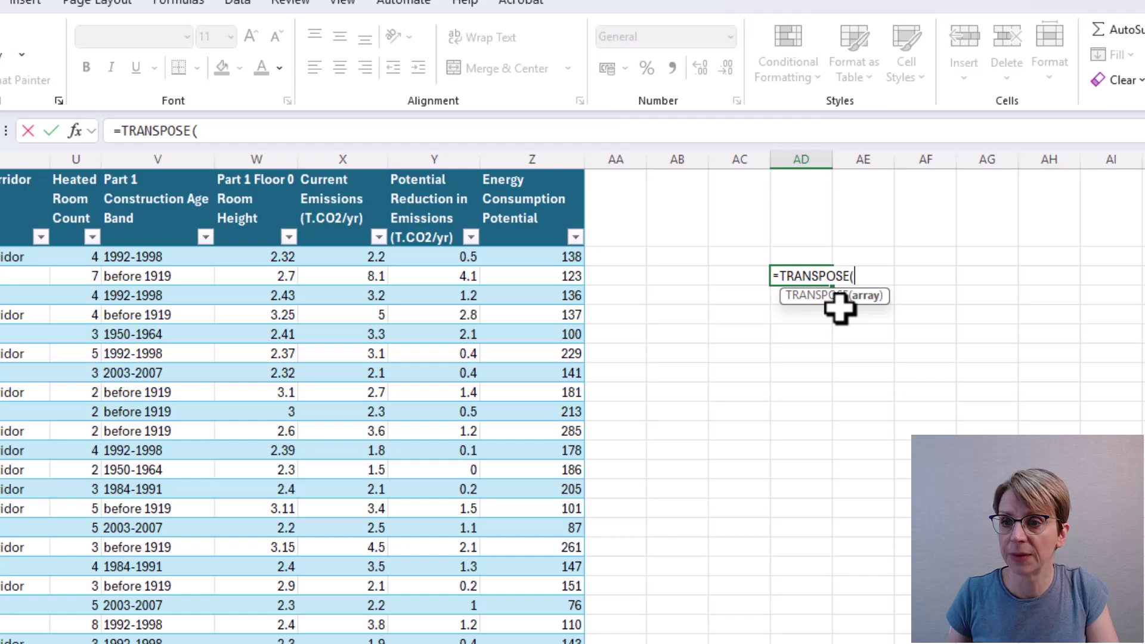
left_click(540, 206)
key("ctrl+shift+Left")
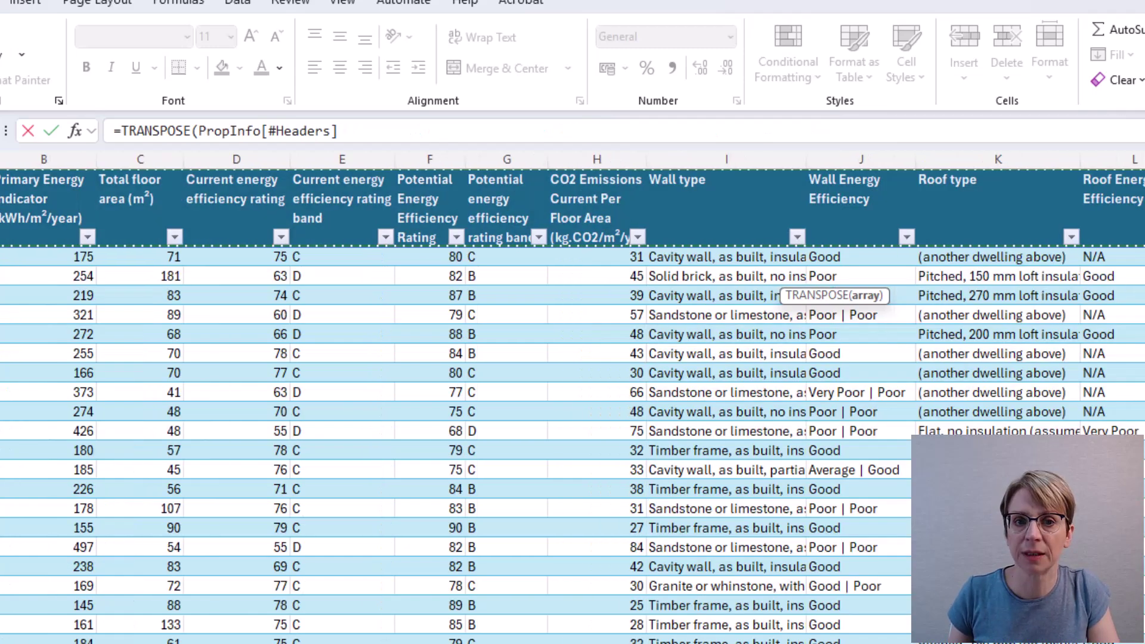
key("Return")
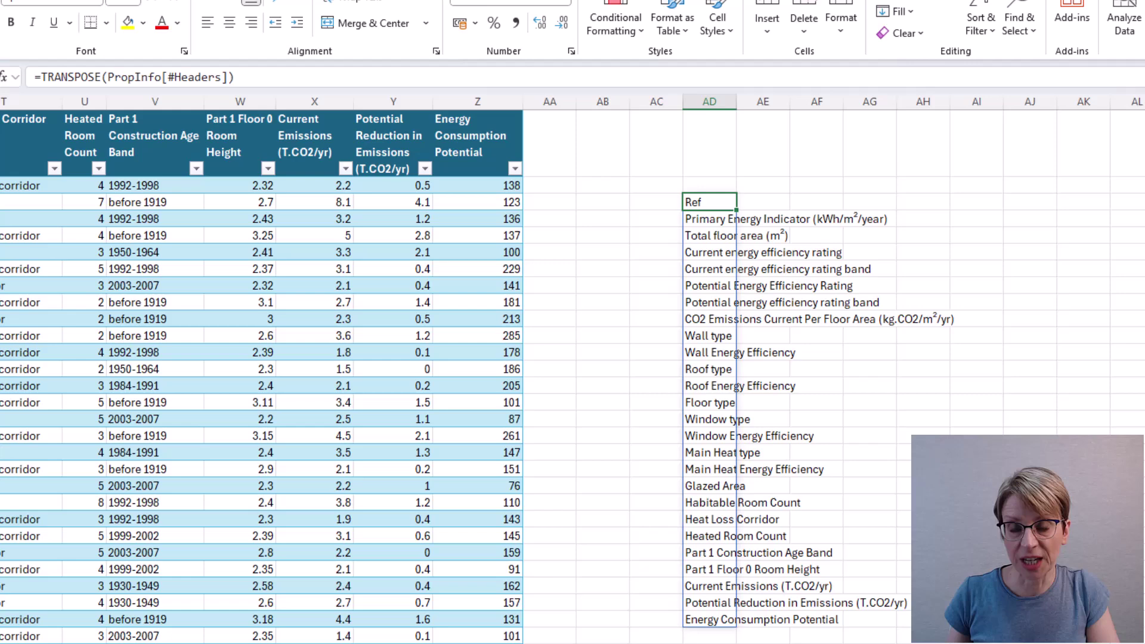
- Number the headers in column AI, starting at 1 with =AI3+1 filled down
left_click(982, 203)
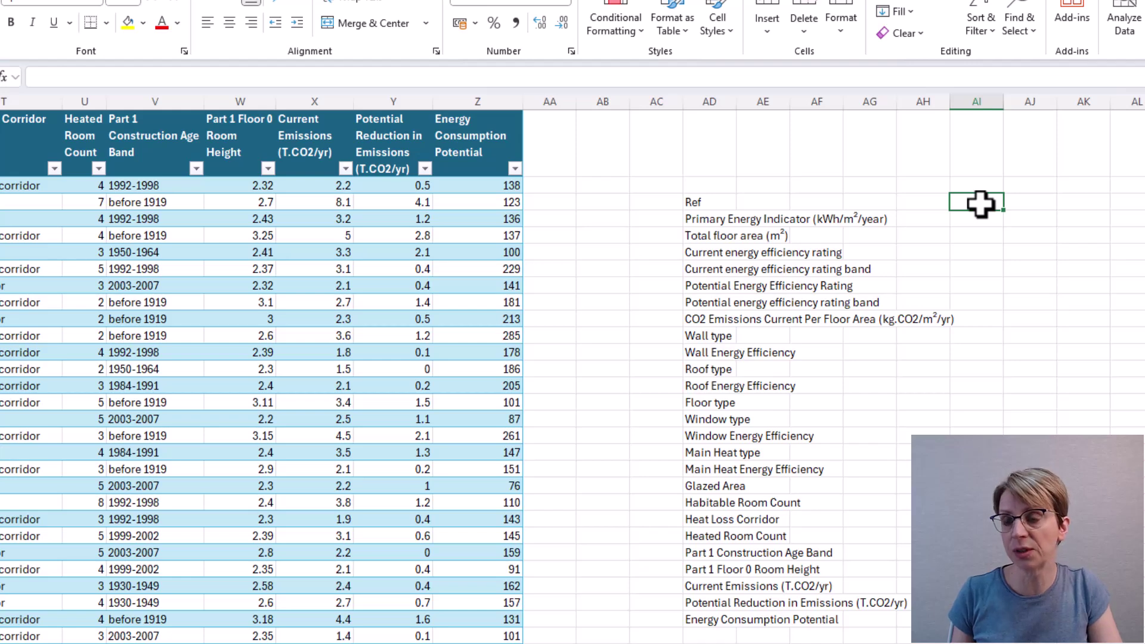
type("1")
key("Return")
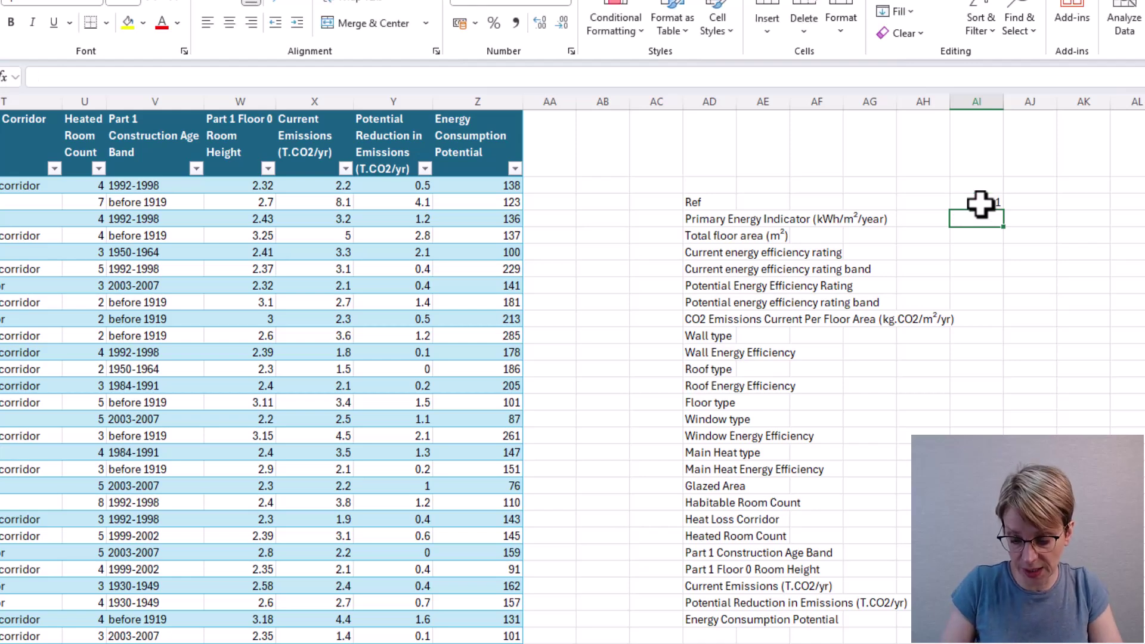
type("=")
left_click(982, 203)
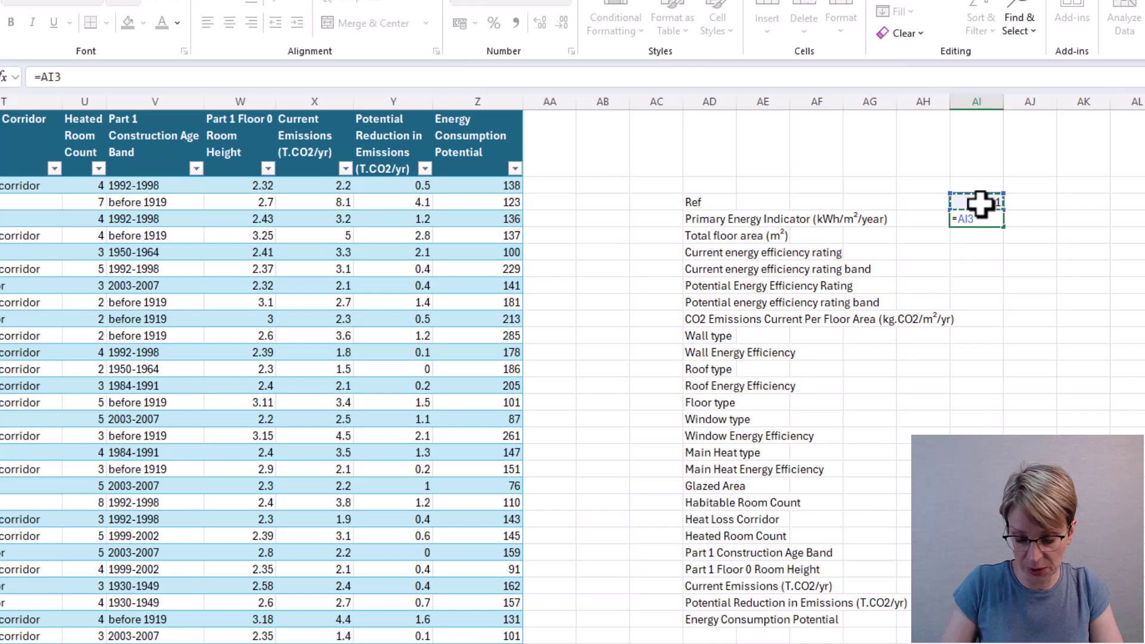
type("+1")
key("ctrl+Return")
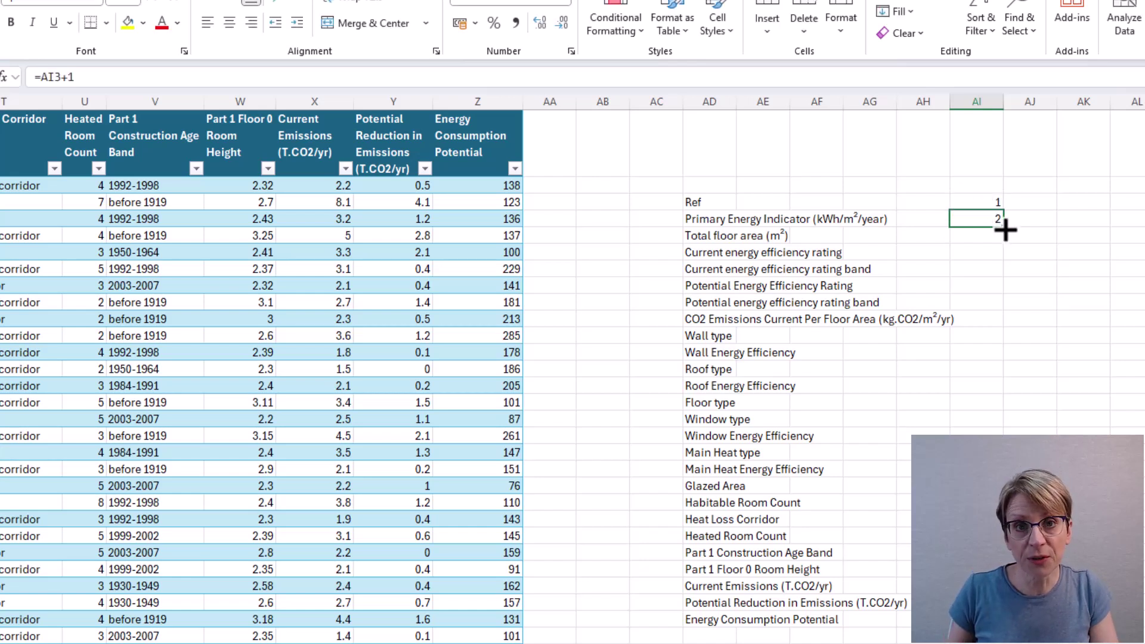
left_click_drag(1005, 228, 982, 451)
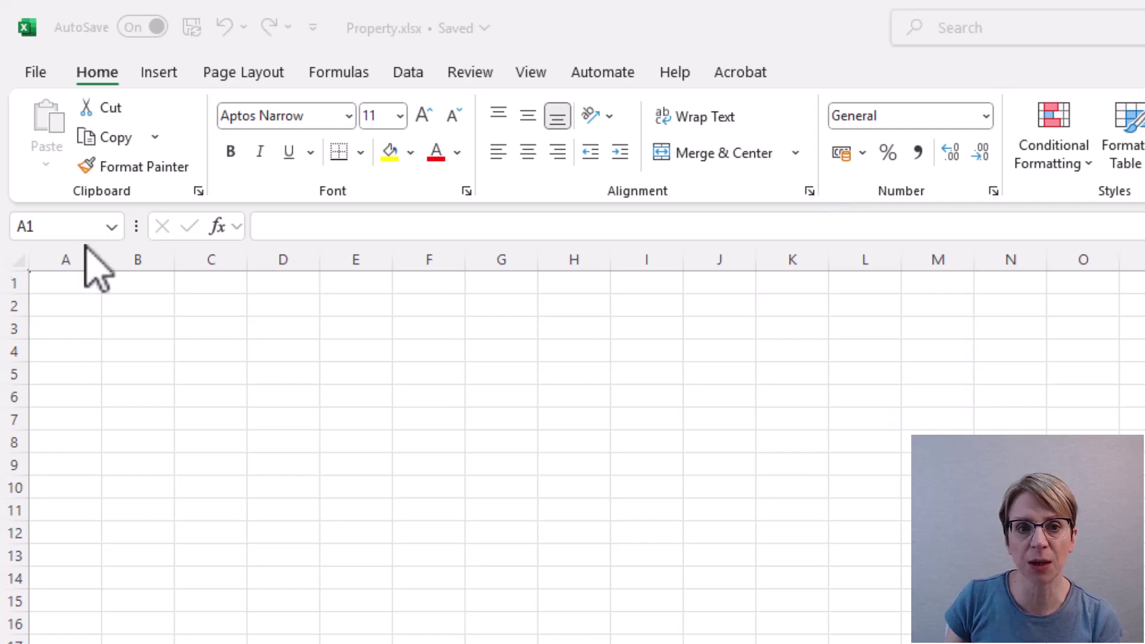
- Begin a CHOOSECOLS formula in A1 of the new sheet using the PropInfo table
left_click(76, 279)
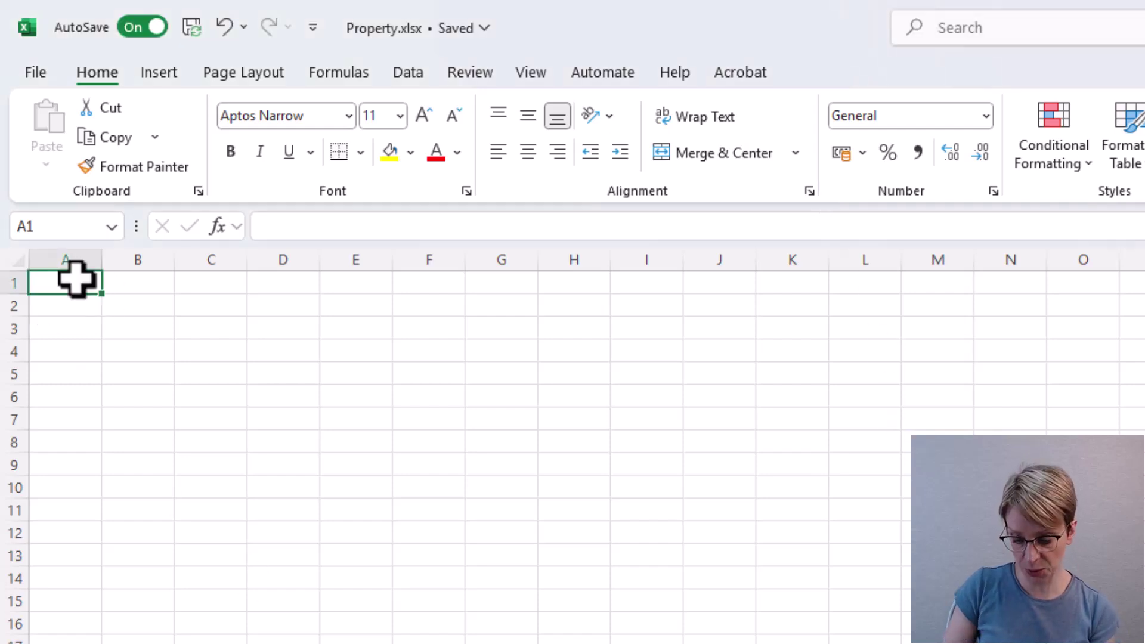
type("=Choo")
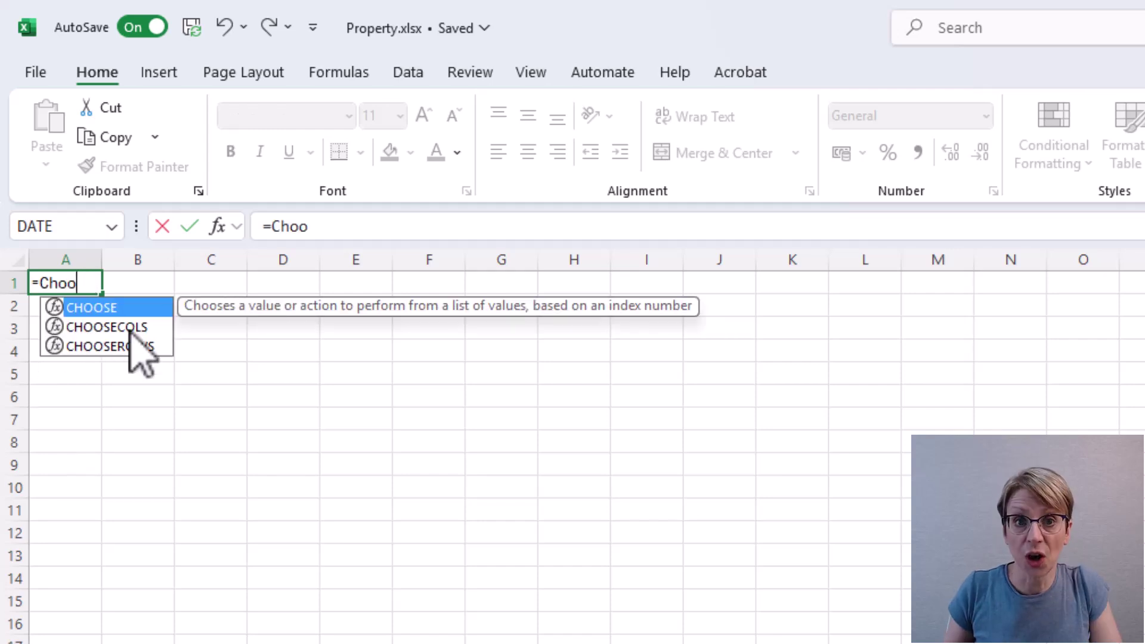
left_click(130, 329)
double_click(129, 328)
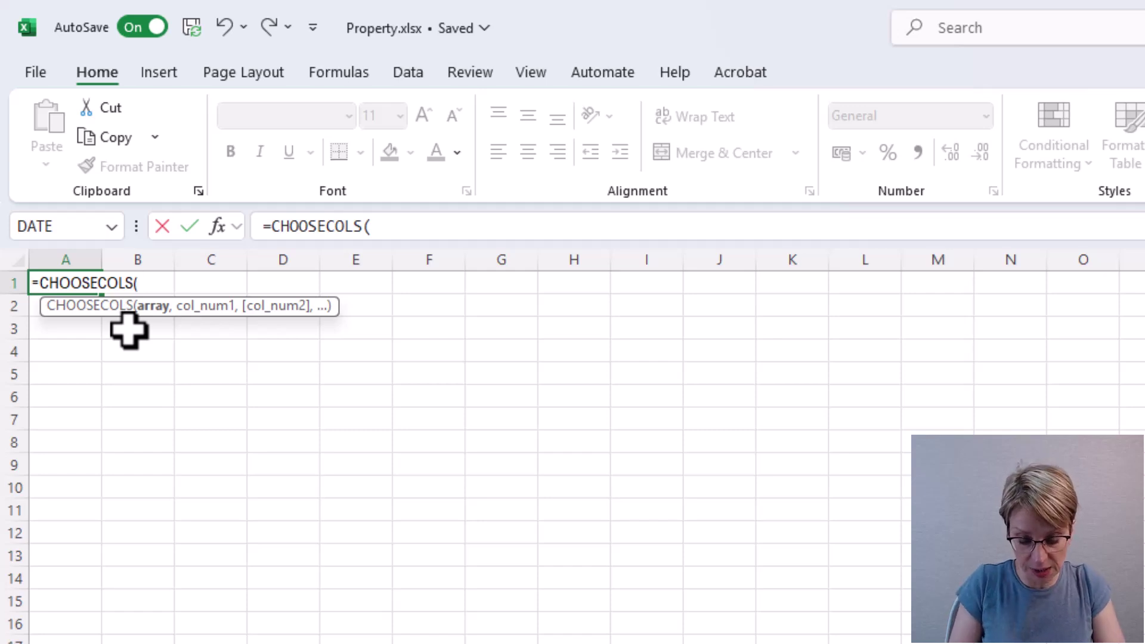
type("Prop")
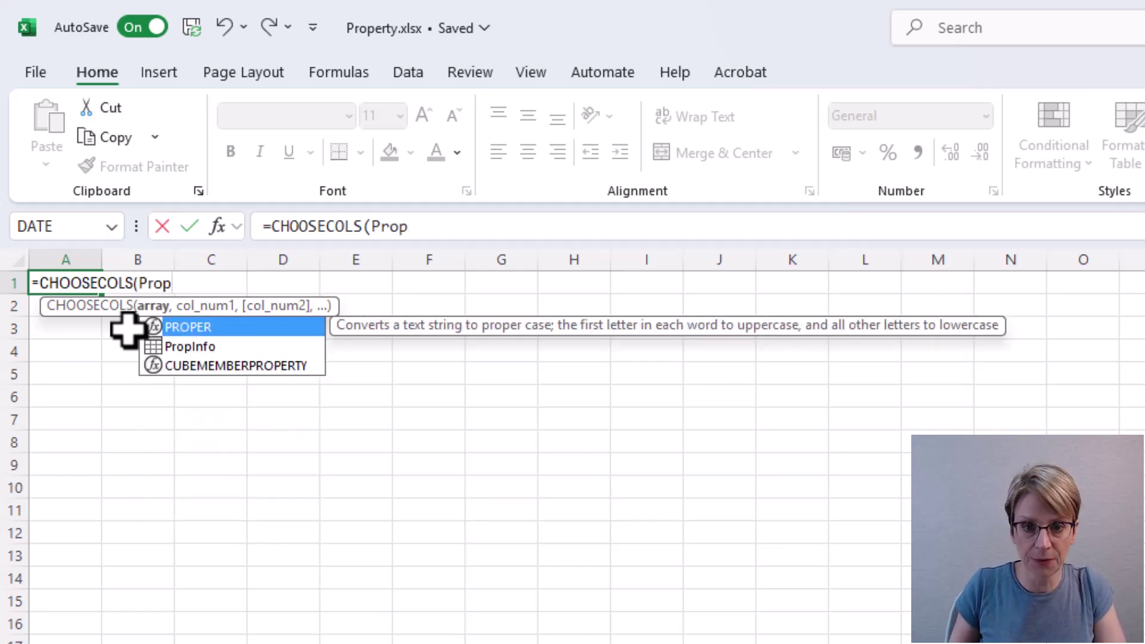
left_click(203, 347)
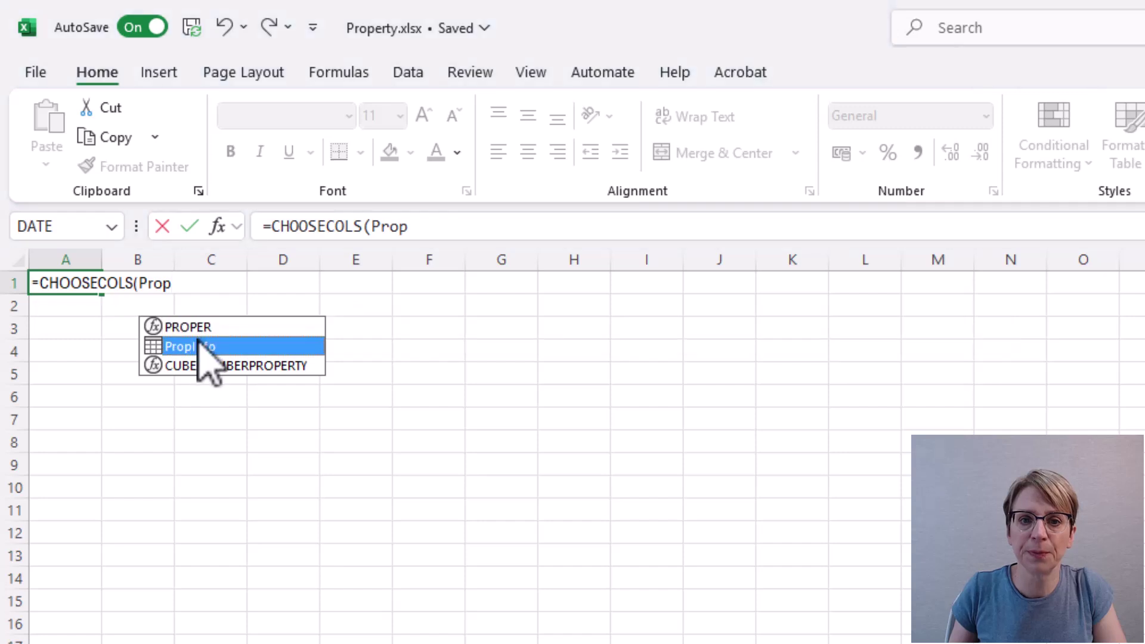
double_click(199, 346)
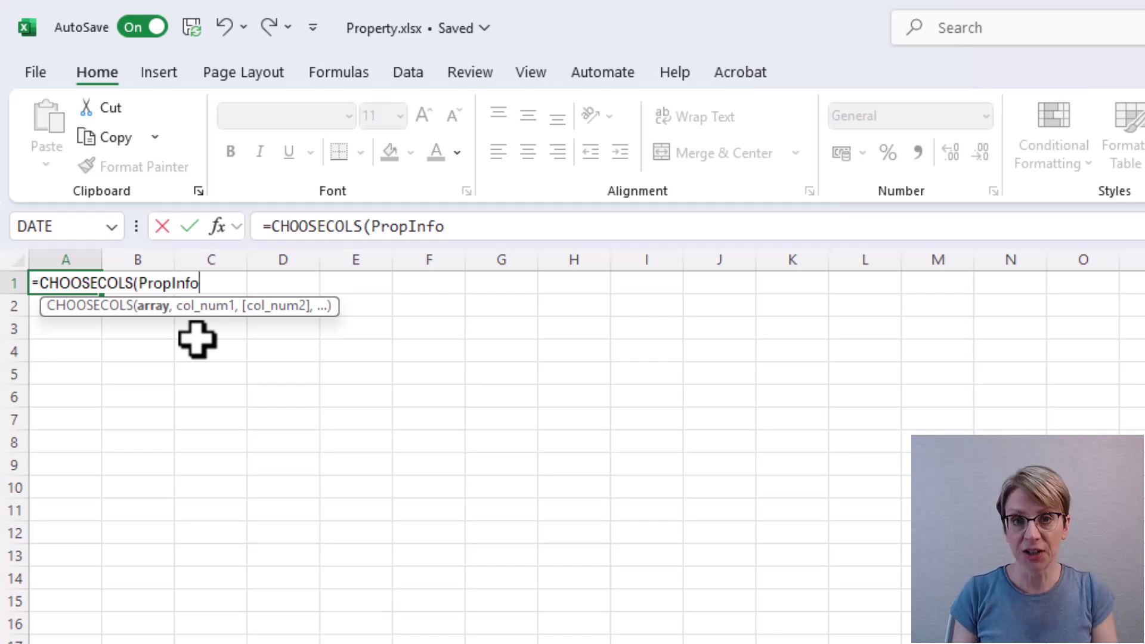
- Use PropInfo[#All] with columns 1,4,5,6,7,24,25 and commit so the result spills
type("[")
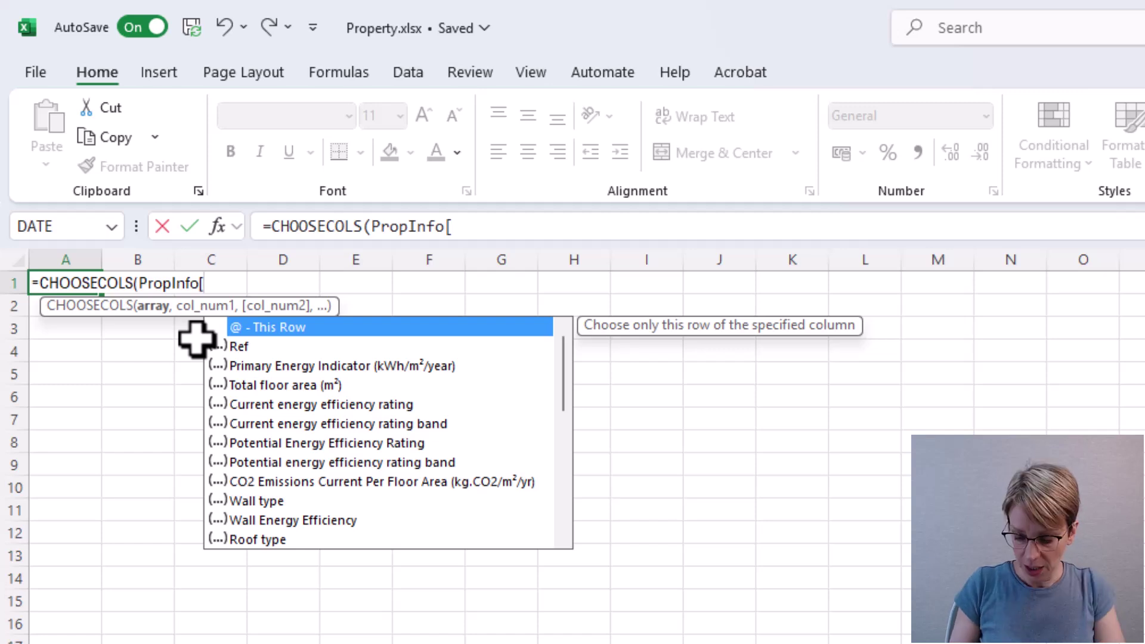
type("#")
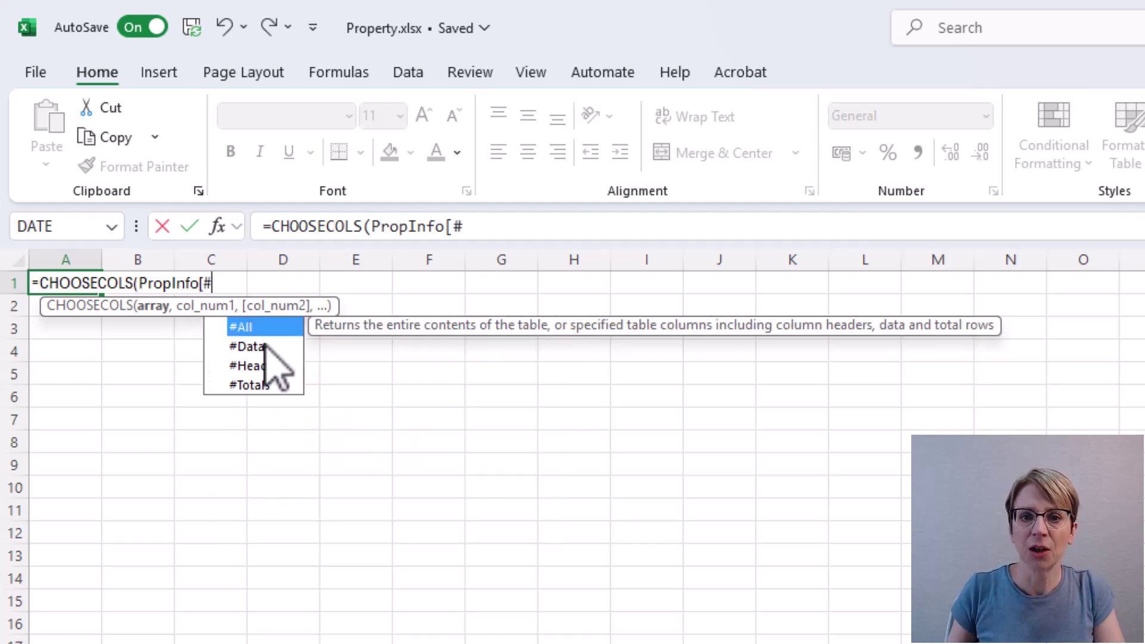
double_click(282, 328)
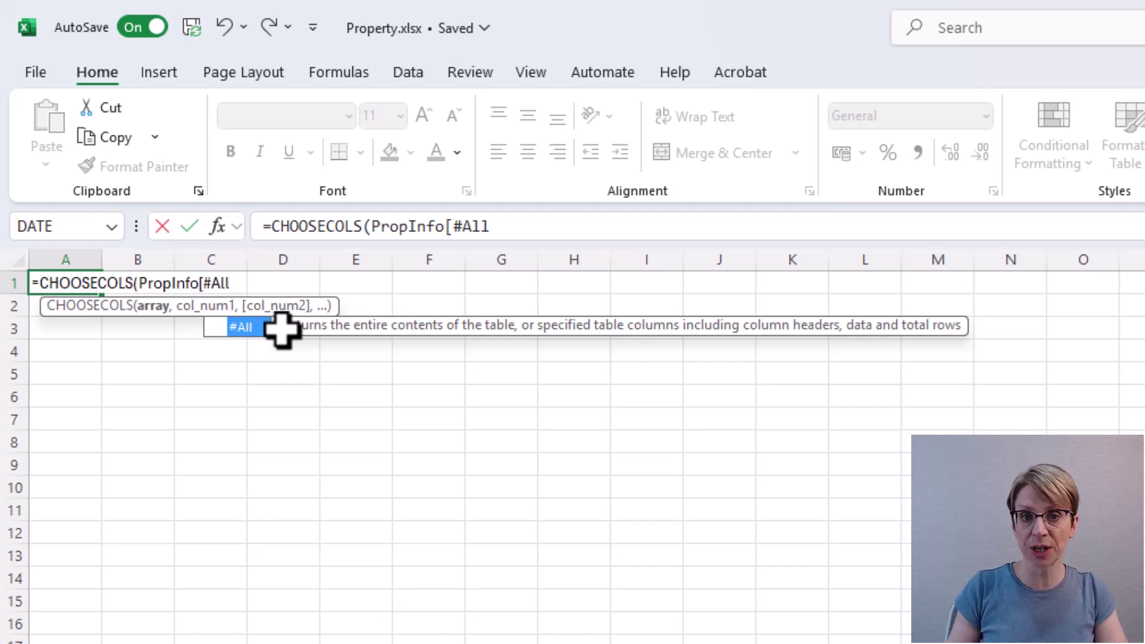
type("],")
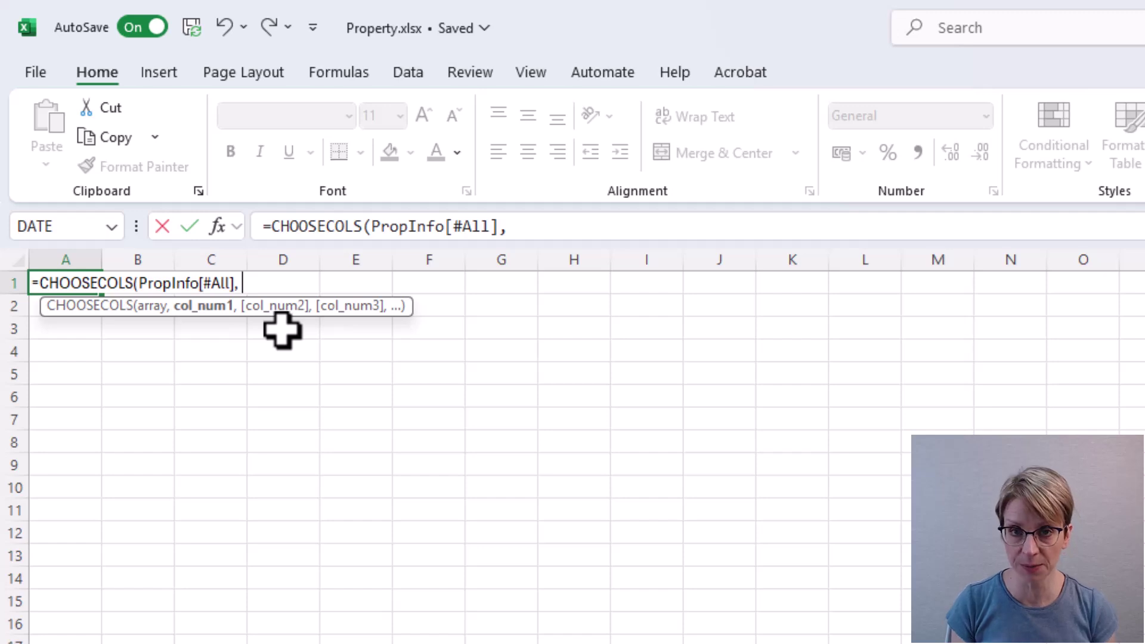
type("1")
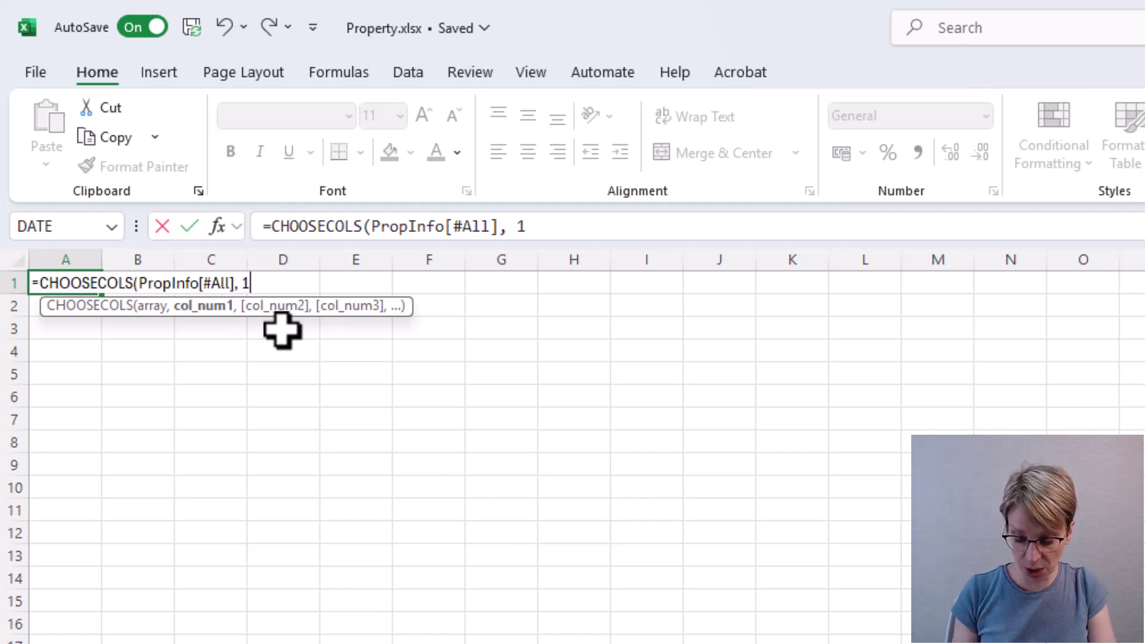
type(",4")
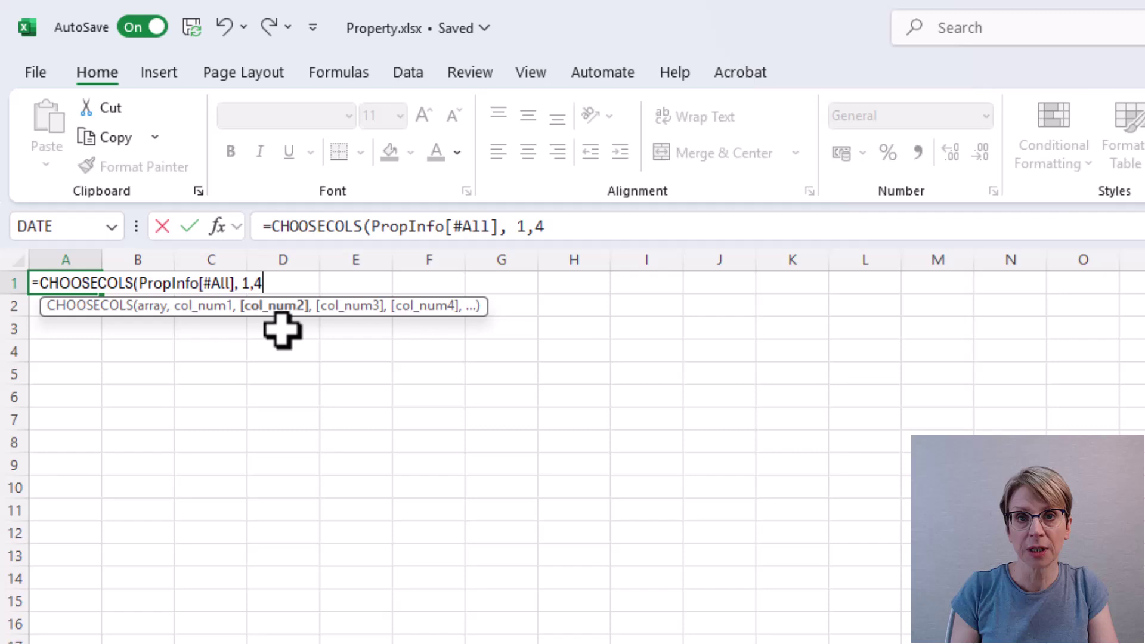
type(",5,")
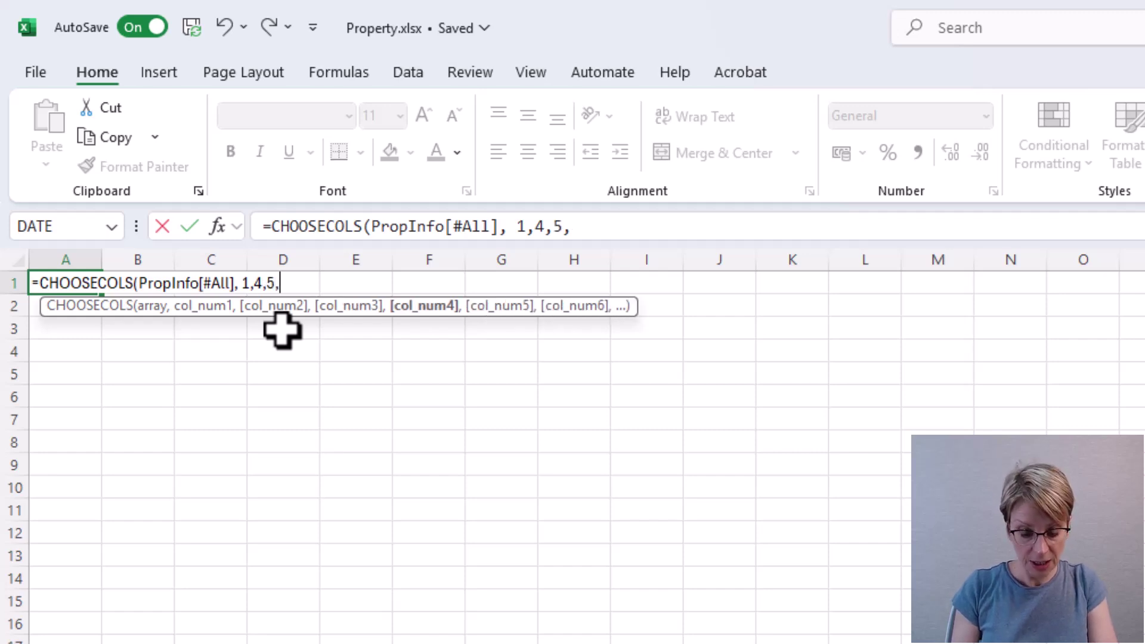
type("6,7,")
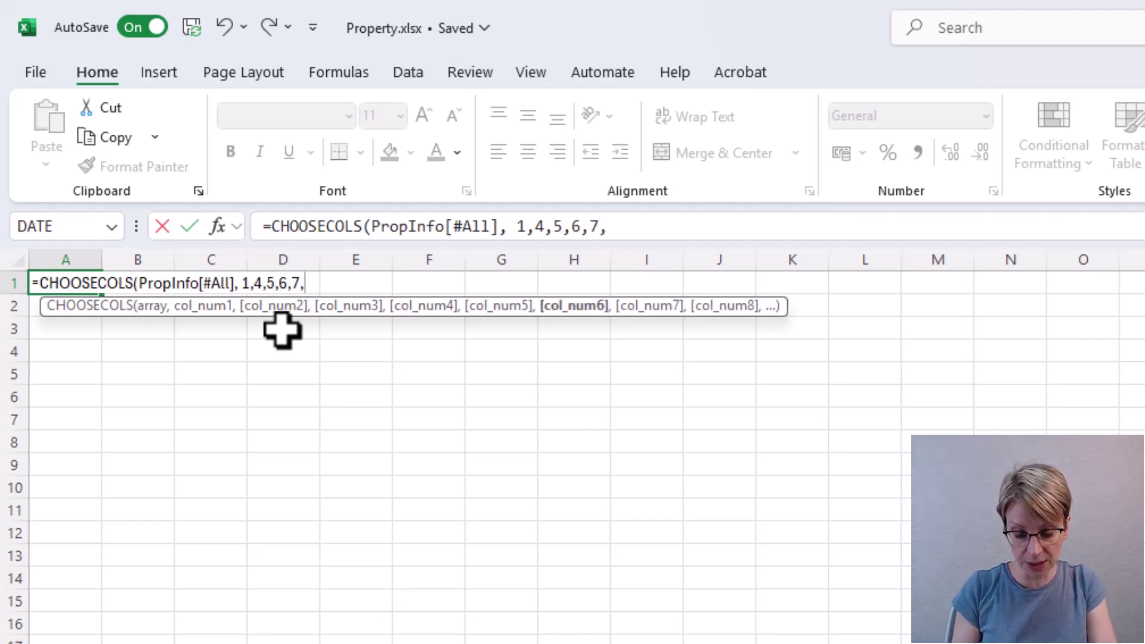
type("24,22")
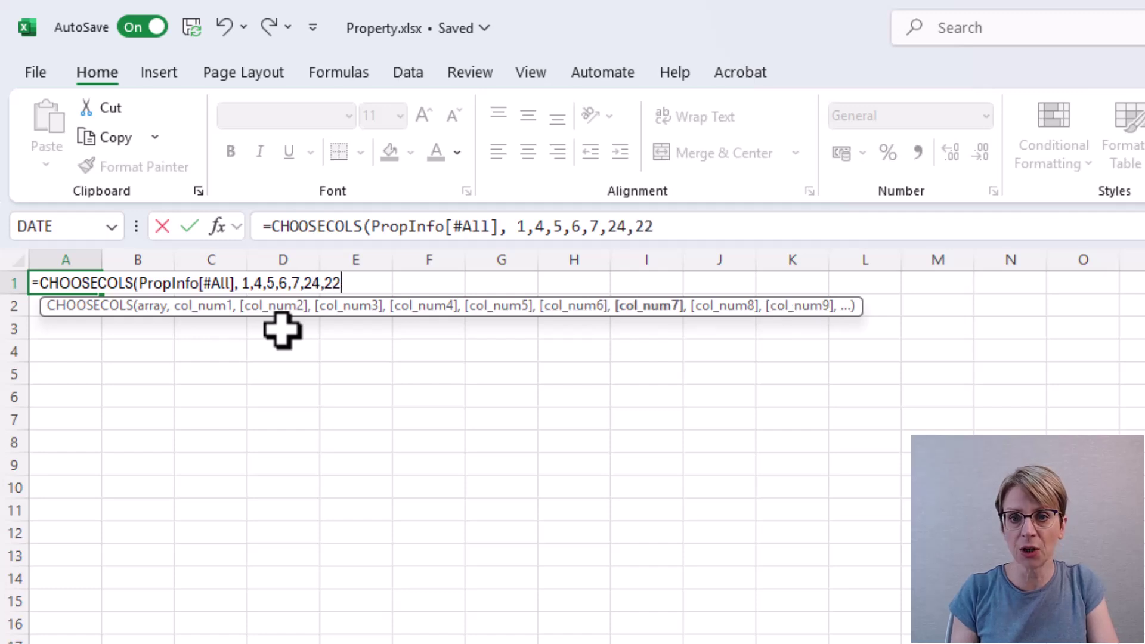
key("BackSpace")
type("5")
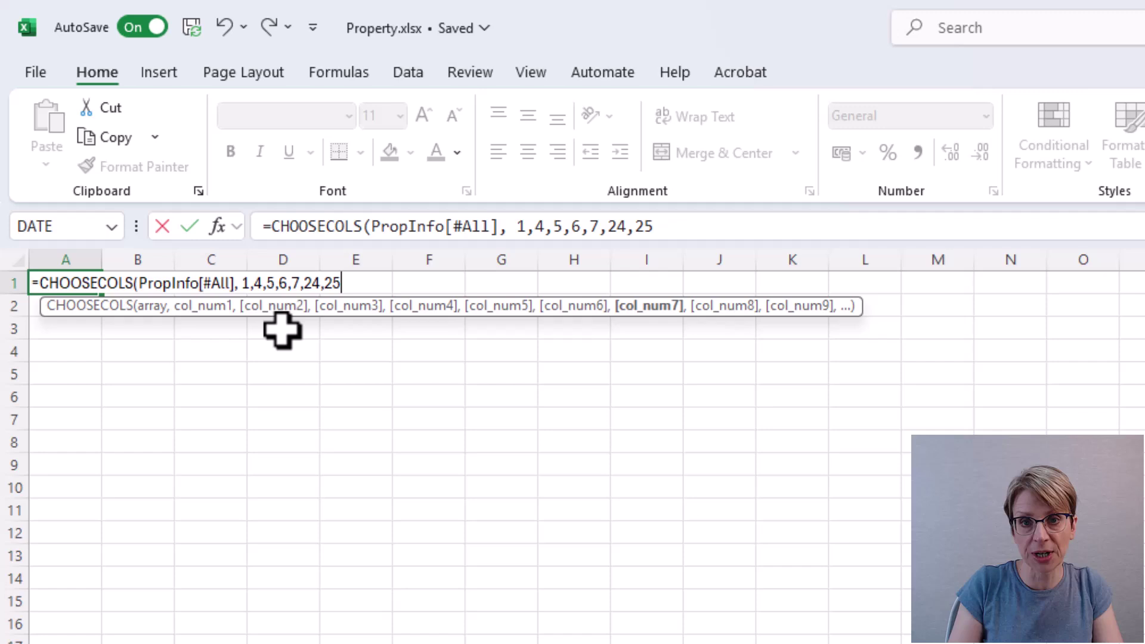
type(")")
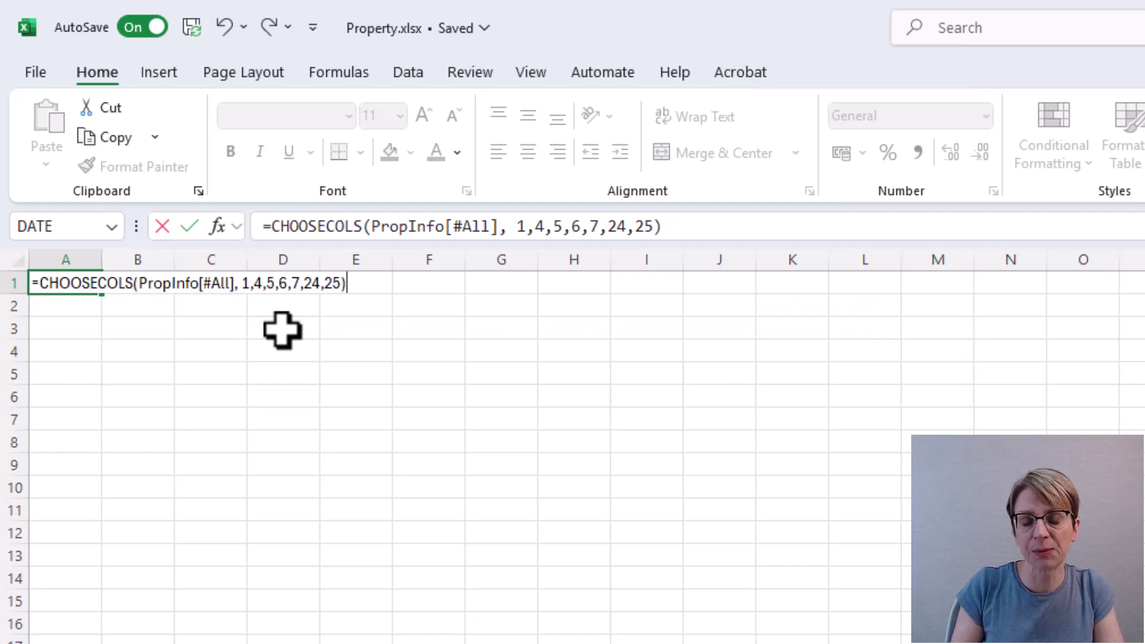
key("Return")
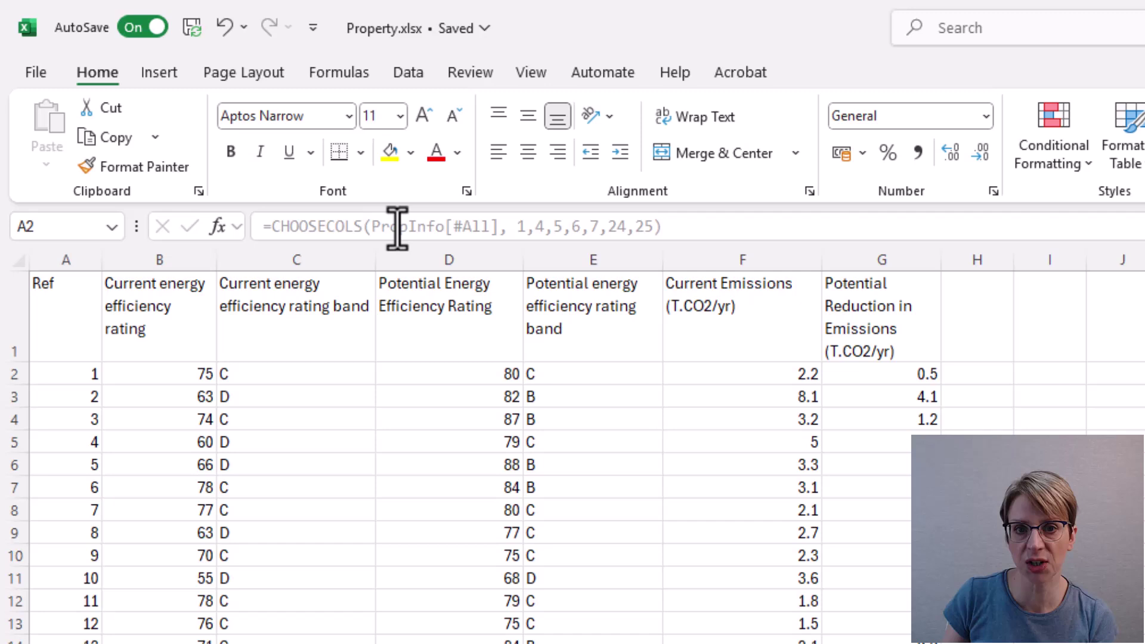
- Reorder the CHOOSECOLS columns to 1,4,5,24,6,7,25, moving Current Emissions to column D
left_click(60, 311)
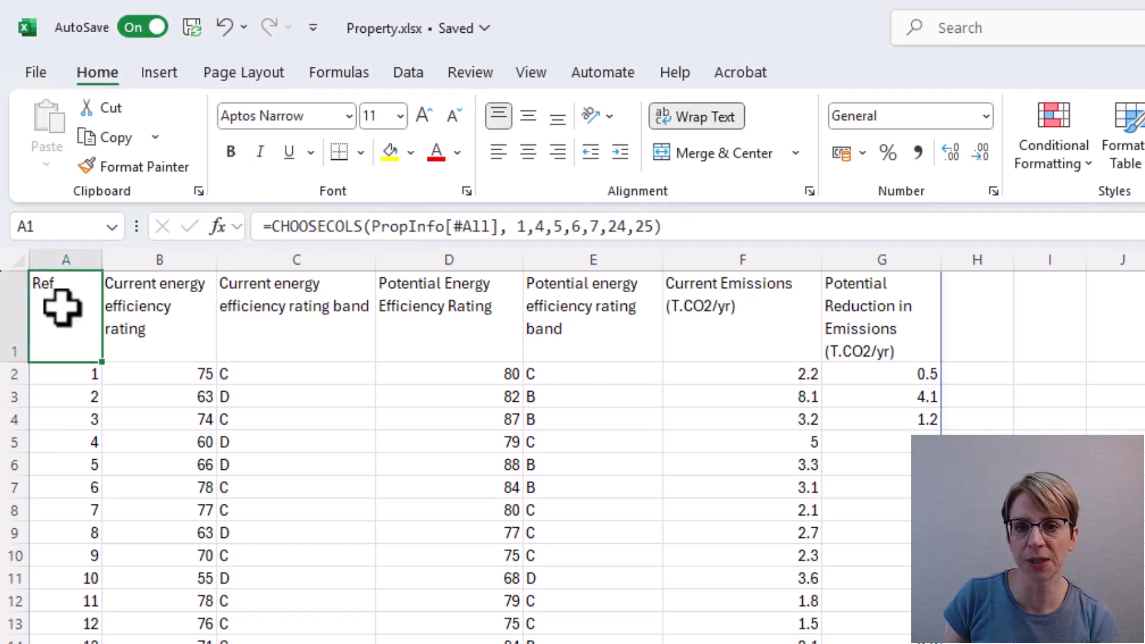
left_click(565, 229)
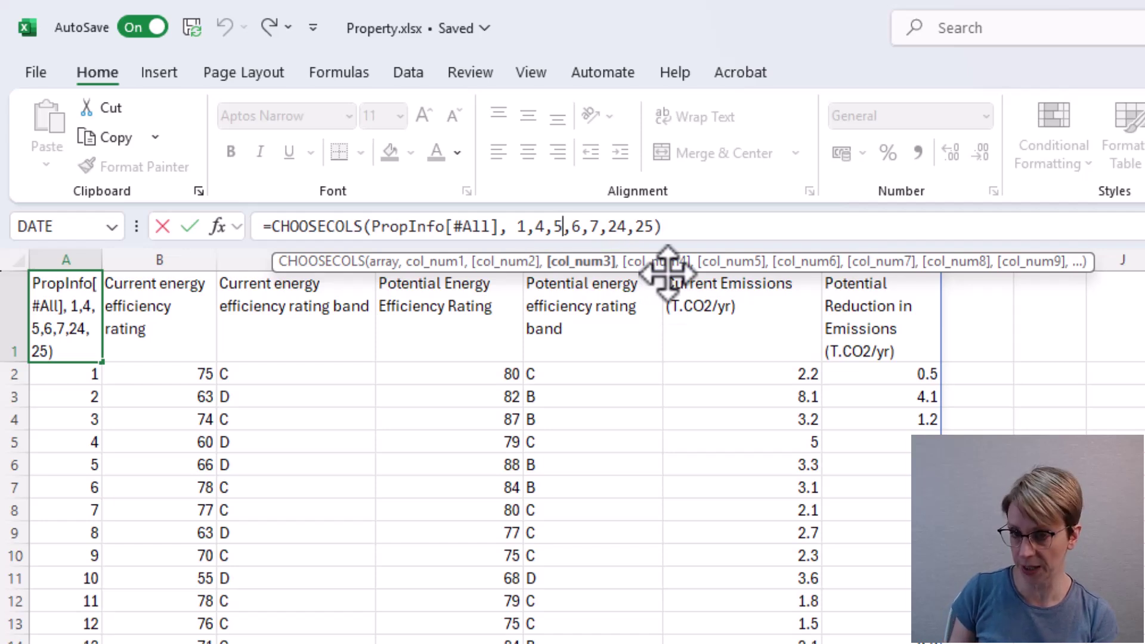
key("Right")
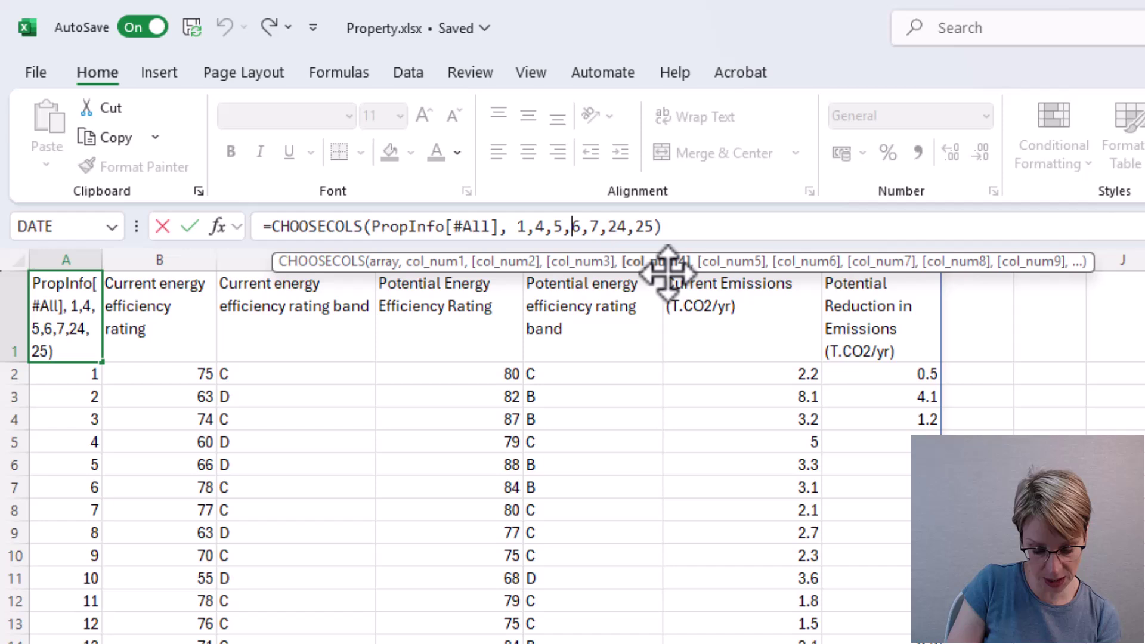
type("24,")
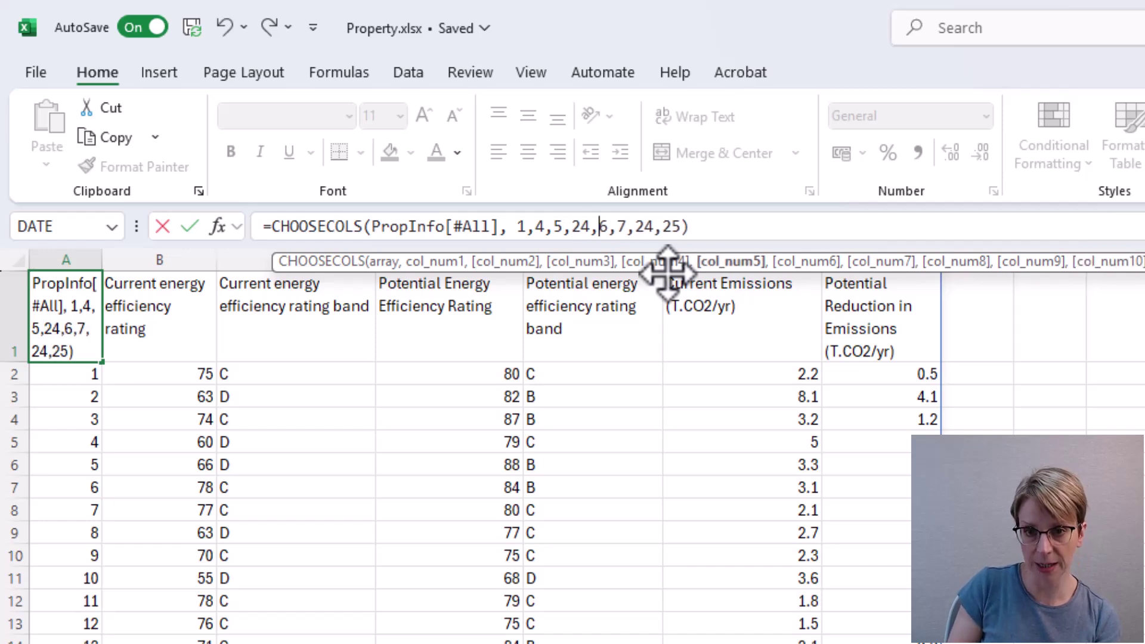
left_click(652, 228)
key("BackSpace")
key("BackSpace")
key("BackSpace")
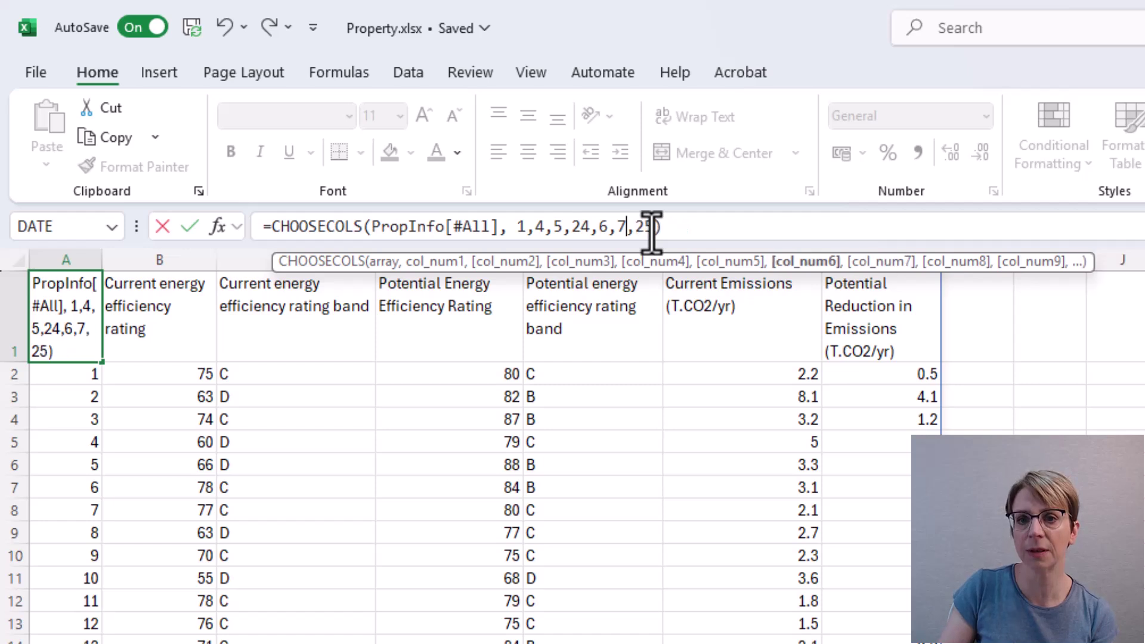
key("Return")
key("Up")
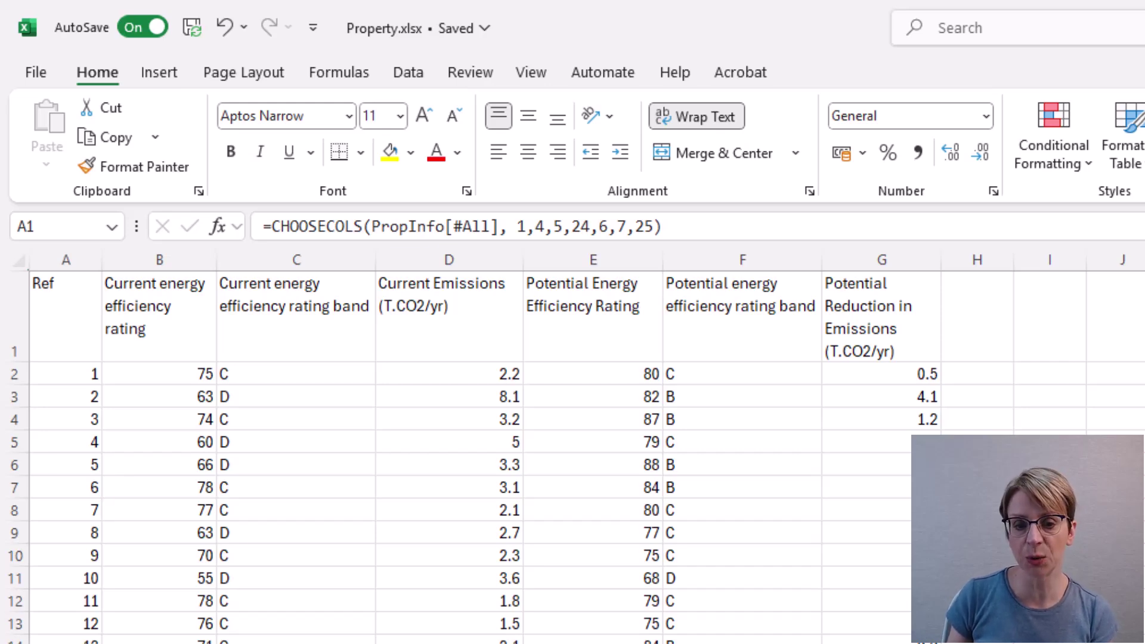
- Undo the reorder and replace the last two column numbers 24,25 with -3,-2
key("ctrl+Page_Up")
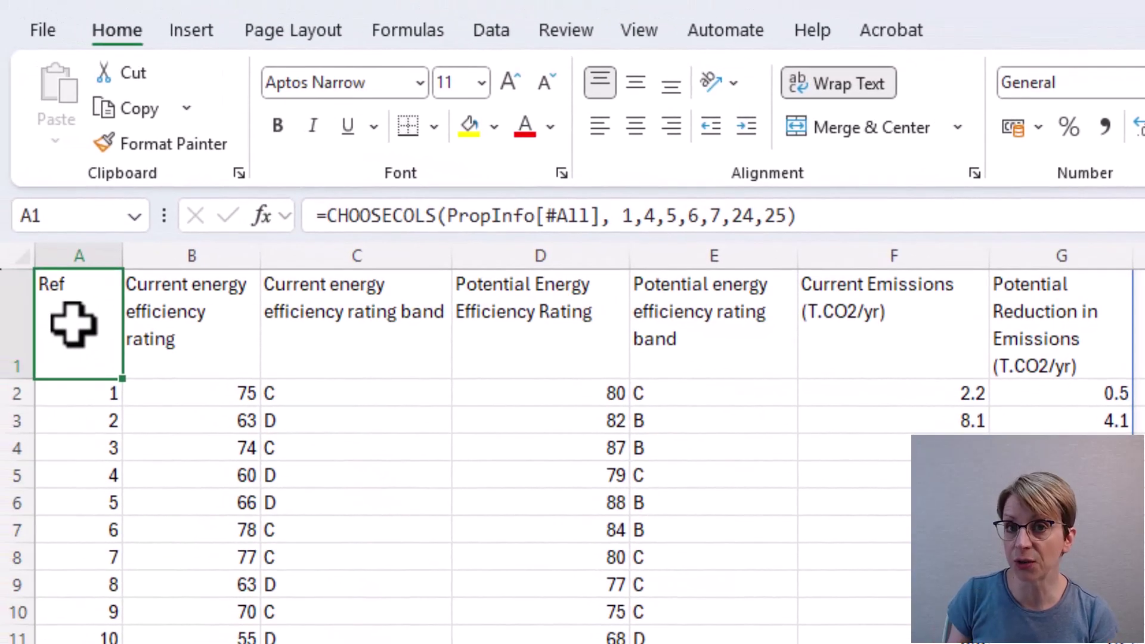
left_click(732, 216)
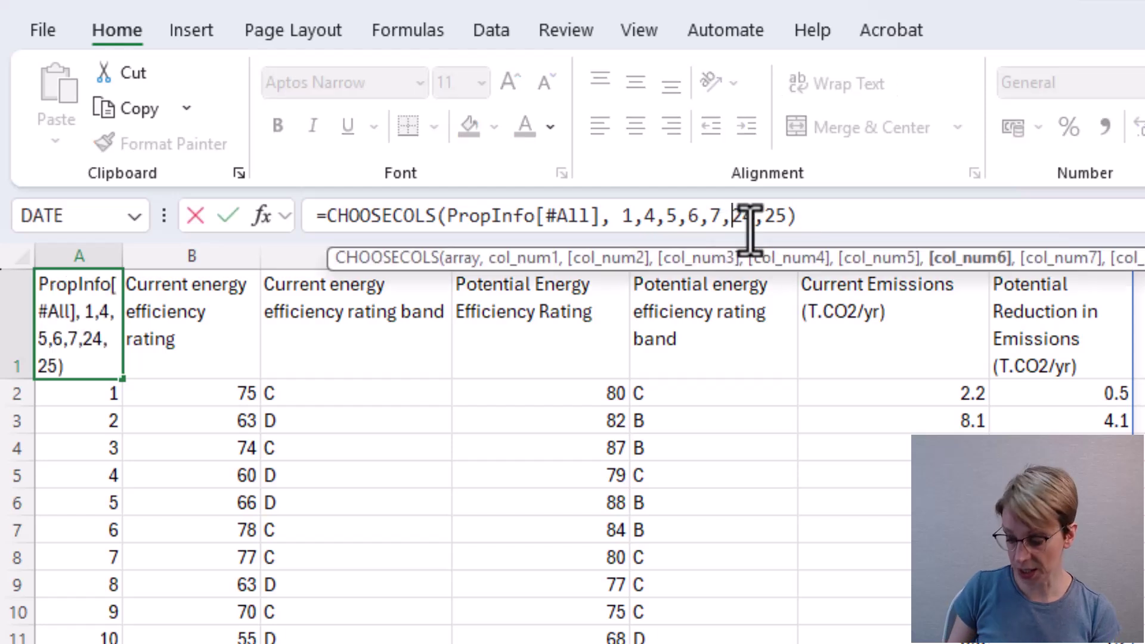
key("BackSpace")
key("BackSpace")
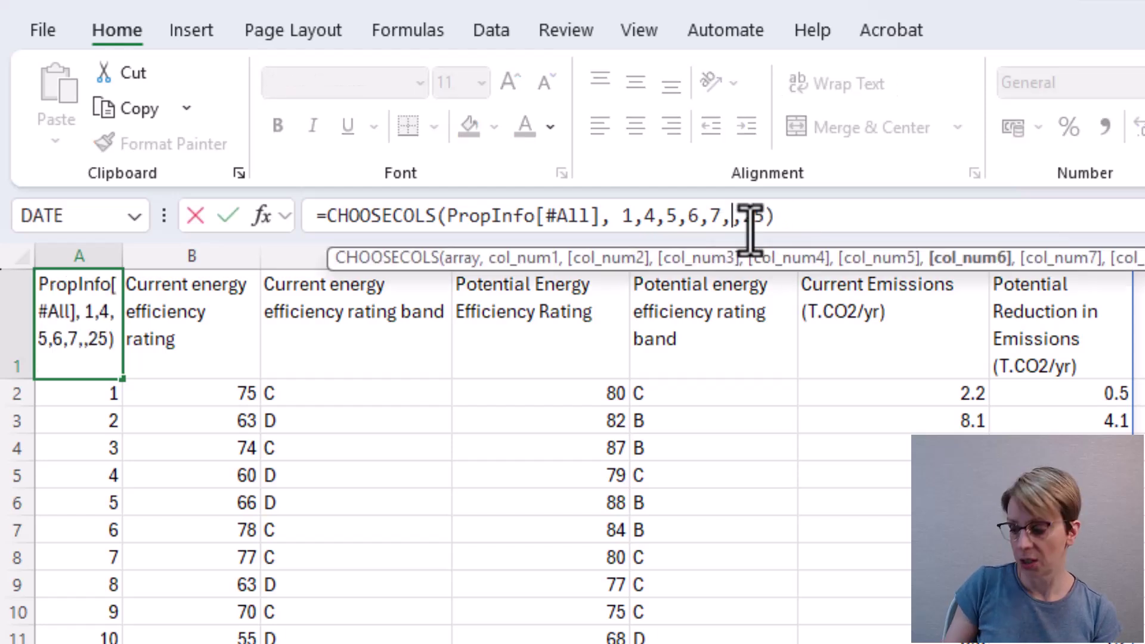
type("-3")
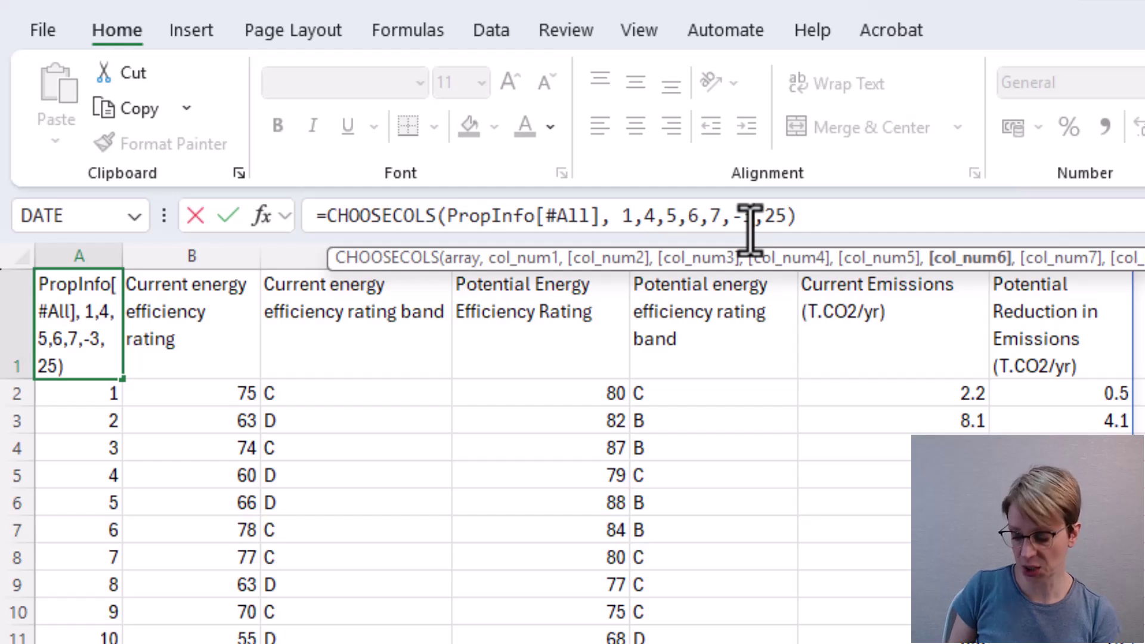
key("Right")
key("Right")
key("Right")
key("Right")
key("Left")
key("BackSpace")
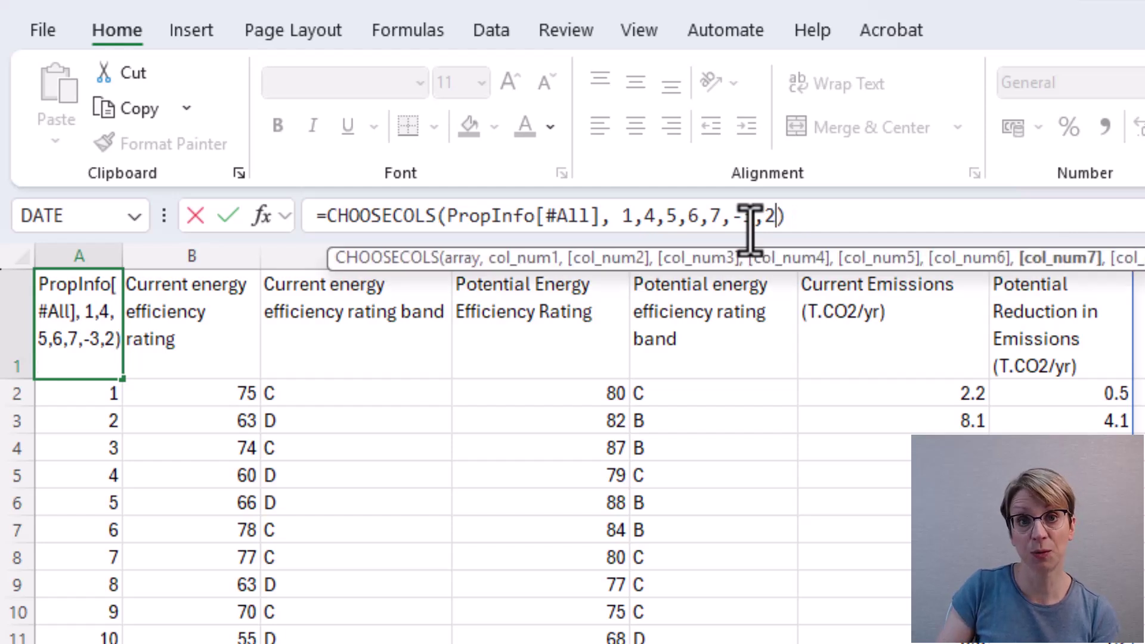
key("BackSpace")
type("-2")
key("Return")
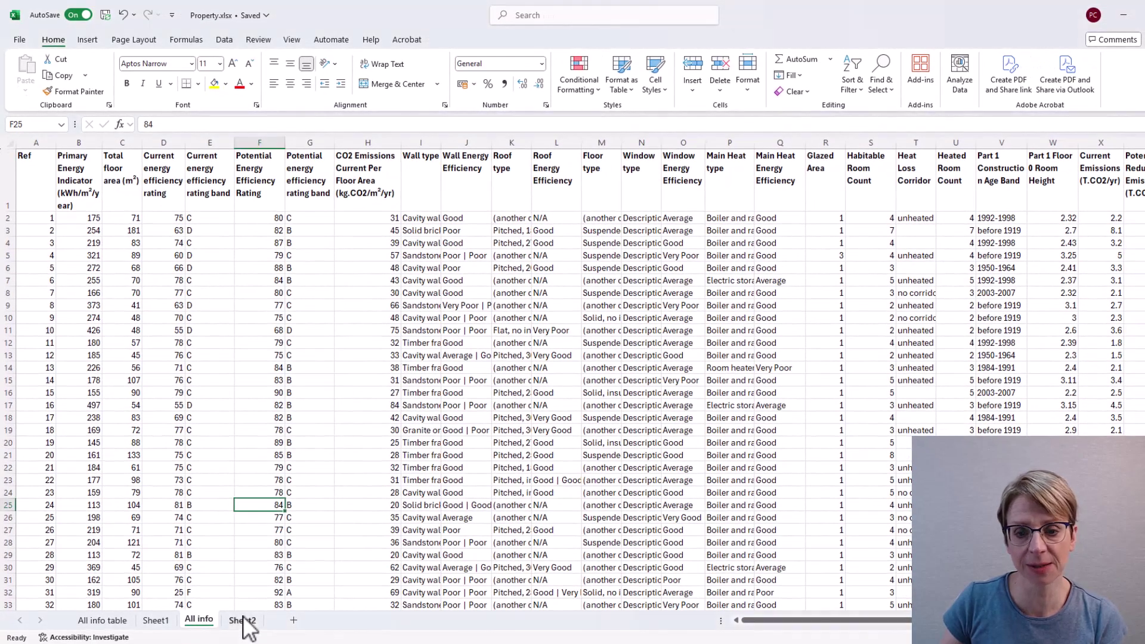
- On Sheet2, enter =CHOOSECOLS('All info'!A1:Z450,1,4,5,6,7,24,25) in A1
left_click(243, 621)
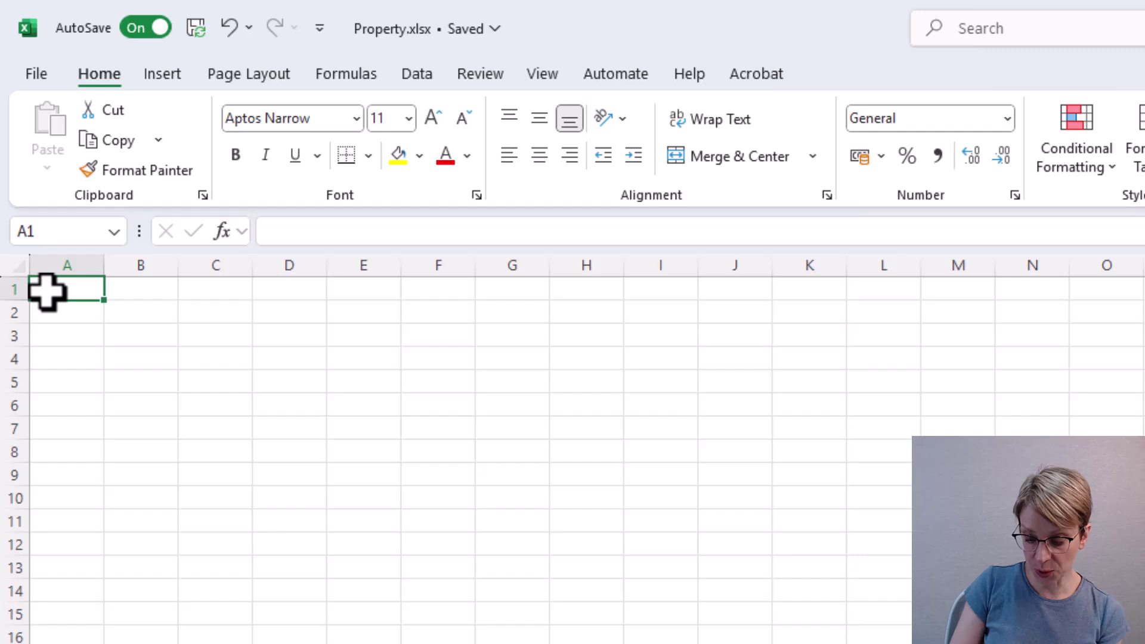
type("=ch")
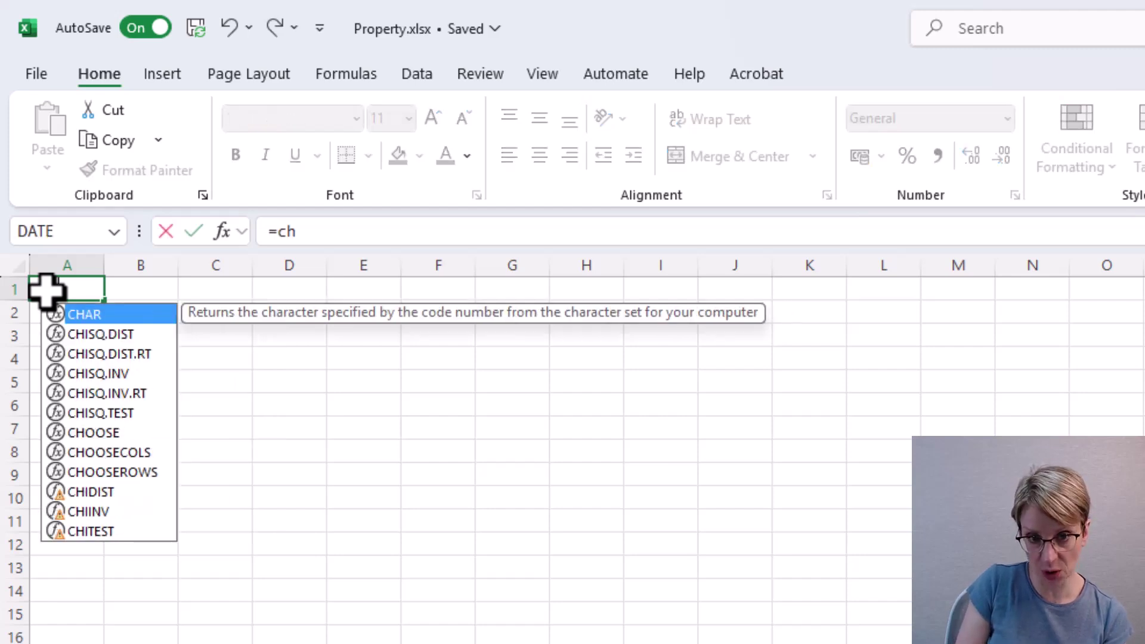
type("oosec")
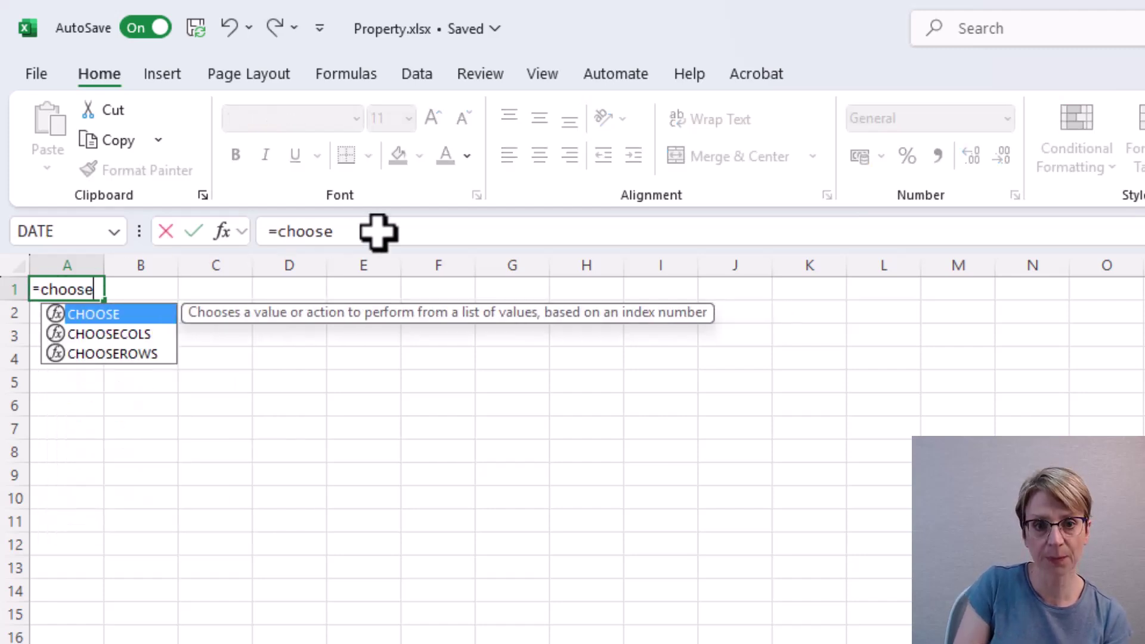
key("Tab")
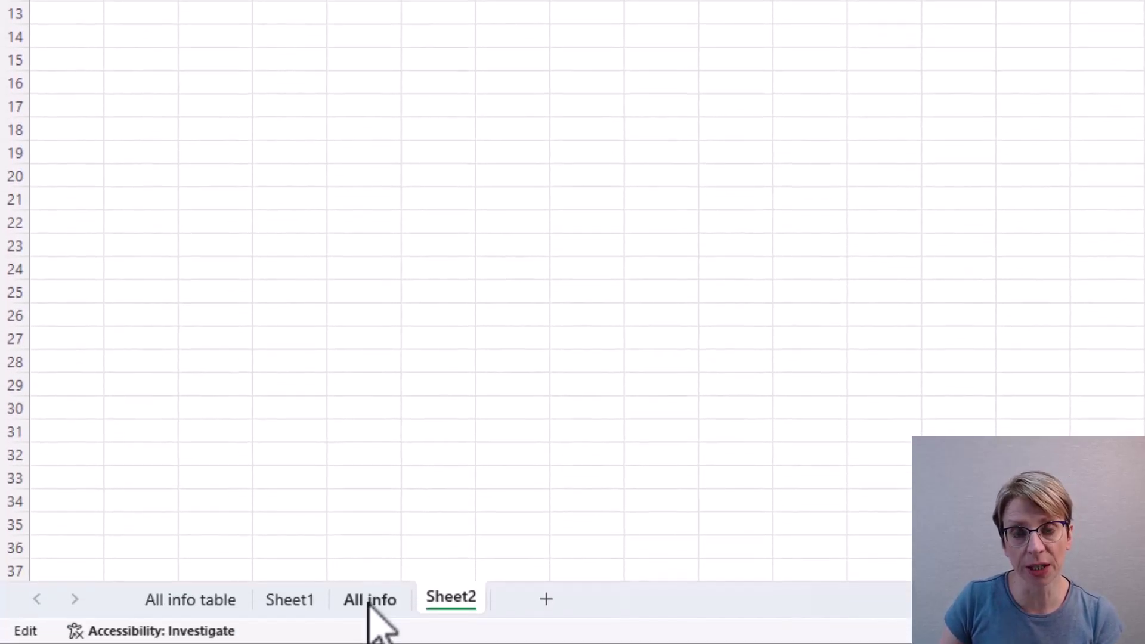
left_click(370, 603)
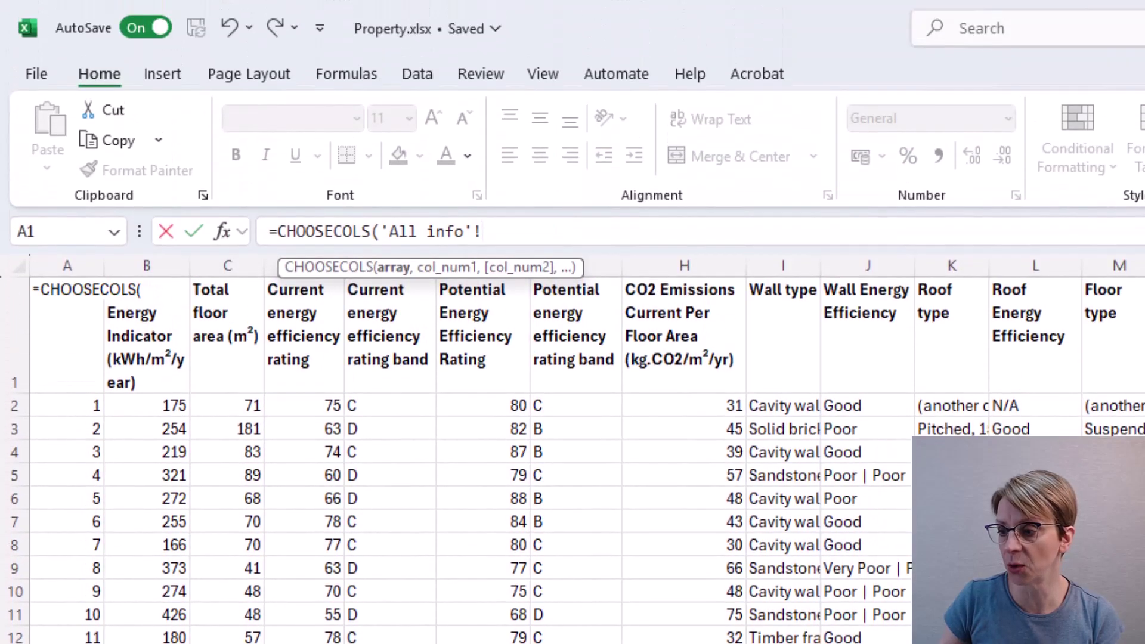
key("ctrl+End")
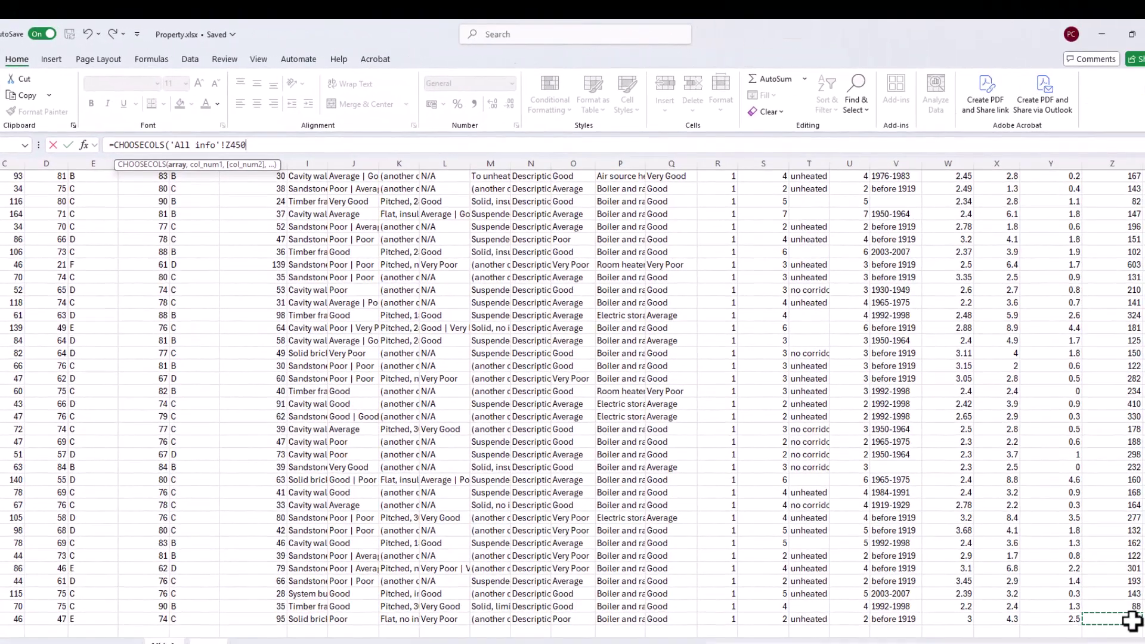
key("ctrl+shift+Left")
key("shift+Up")
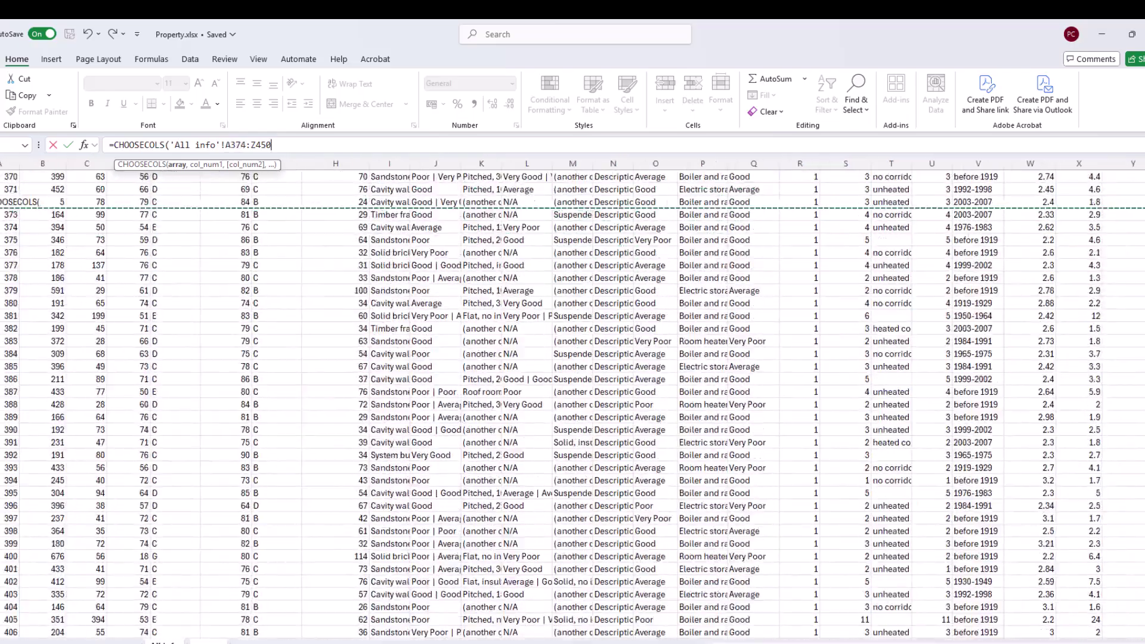
key("ctrl+shift+Up")
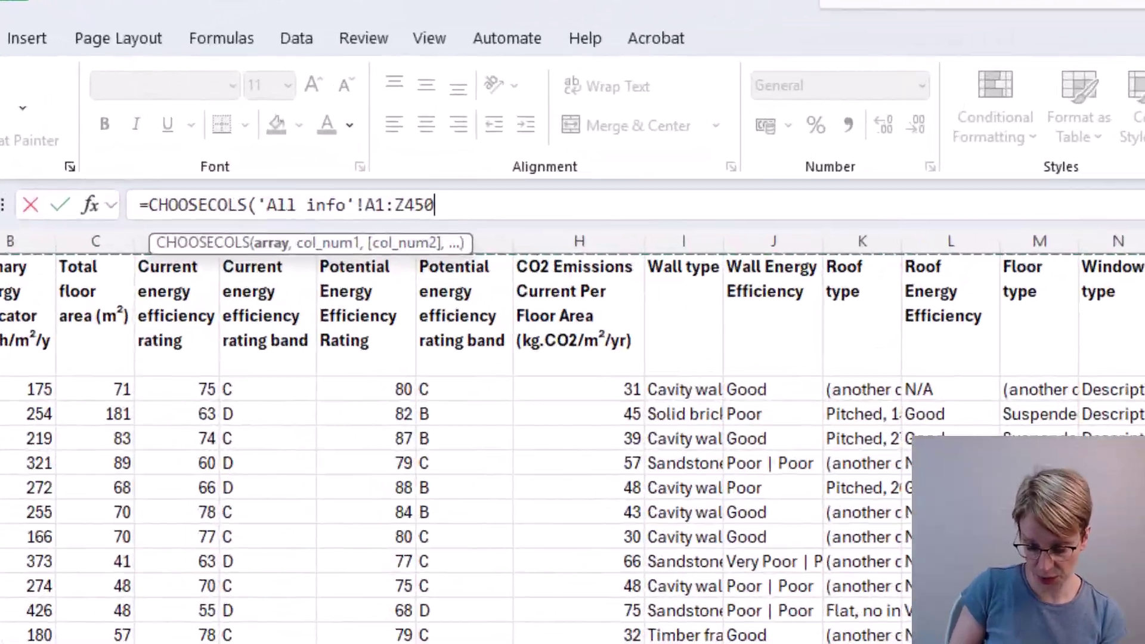
type(",")
left_click(607, 231)
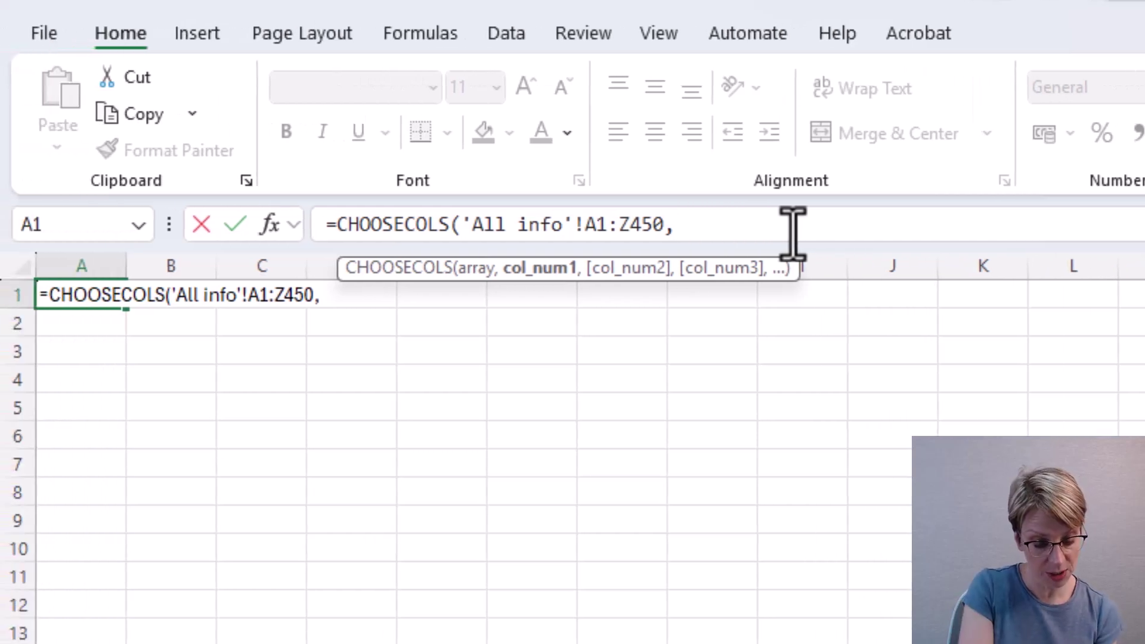
type("1")
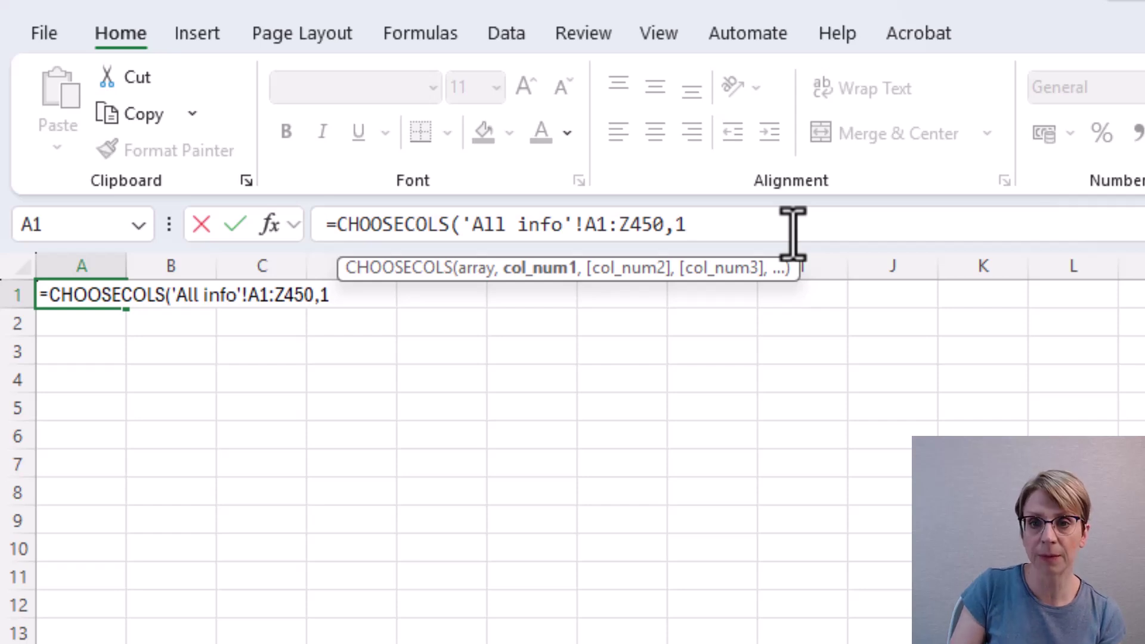
type(",4")
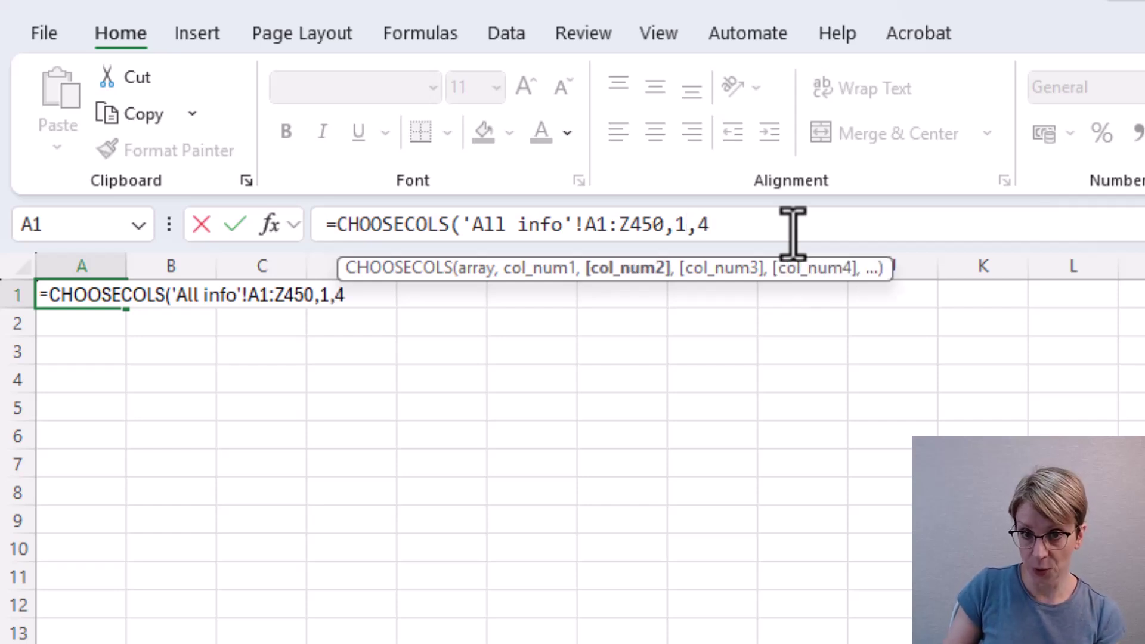
type(",5")
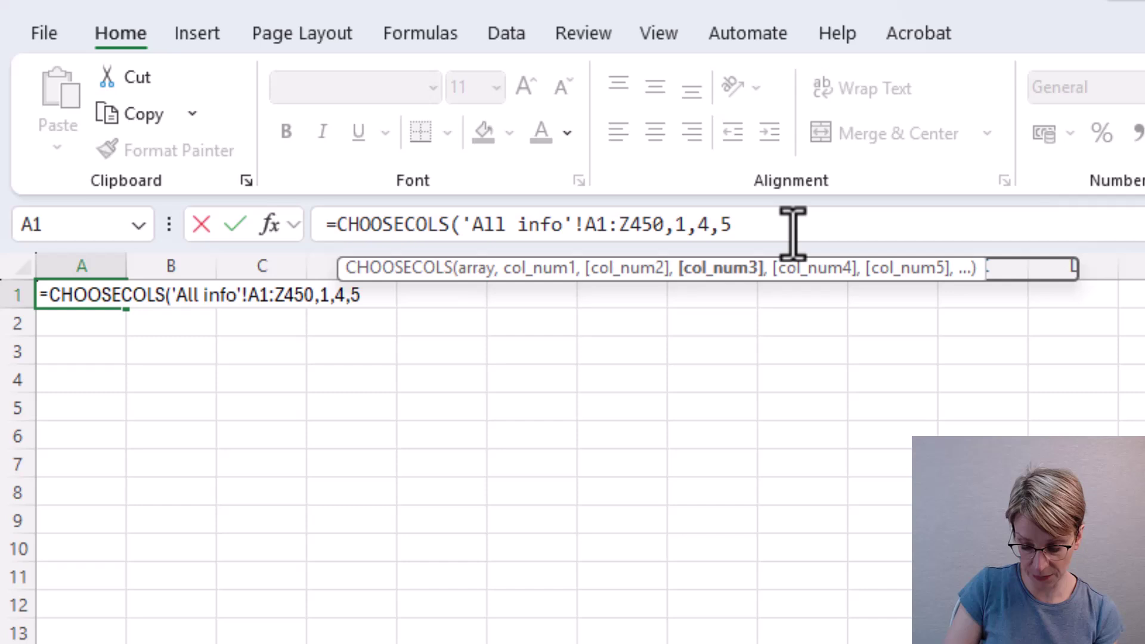
type(",6,")
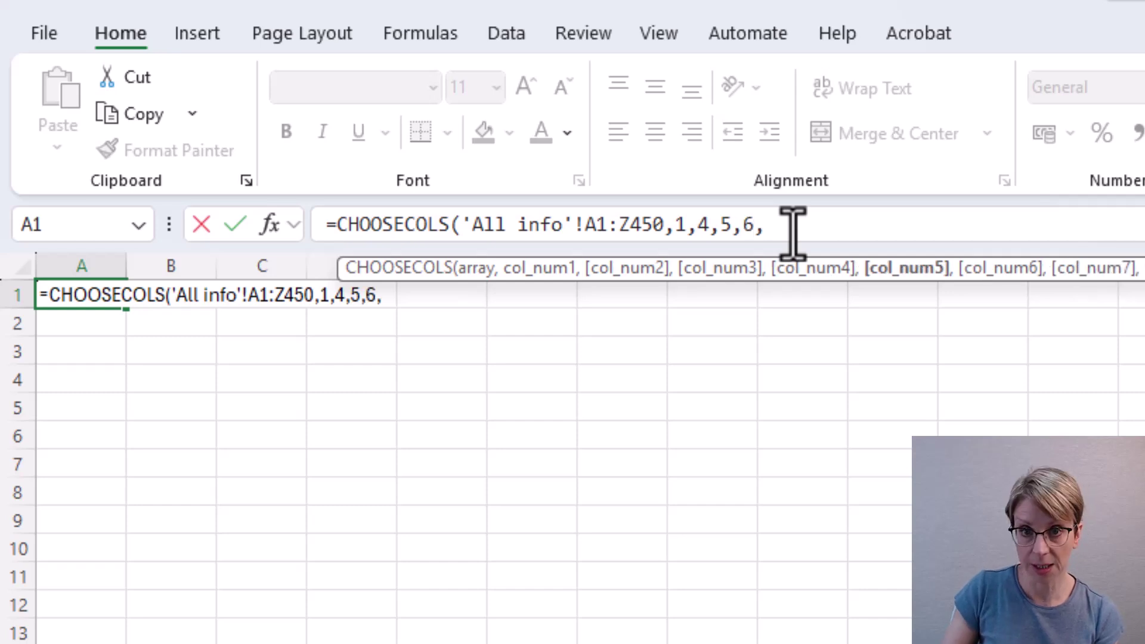
type("7,2")
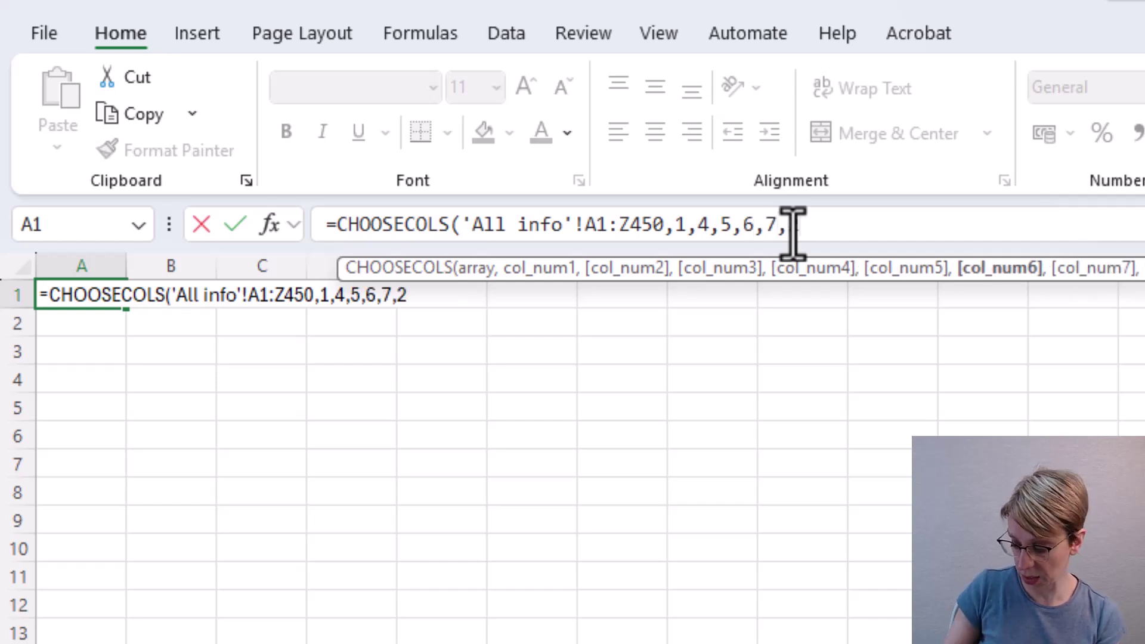
type("4,25")
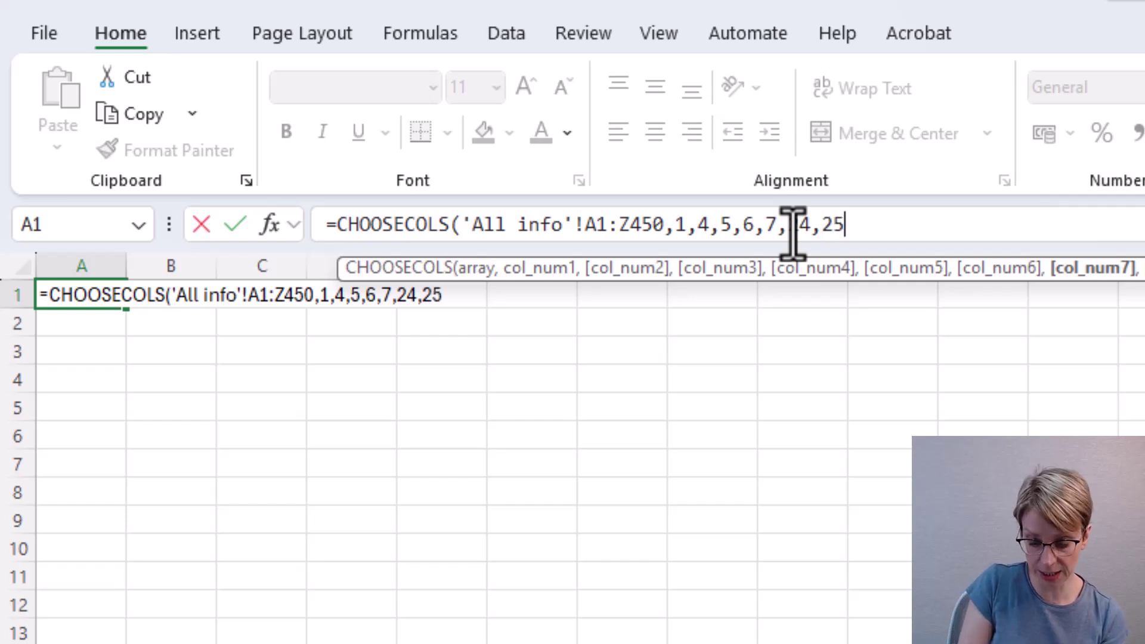
type(")")
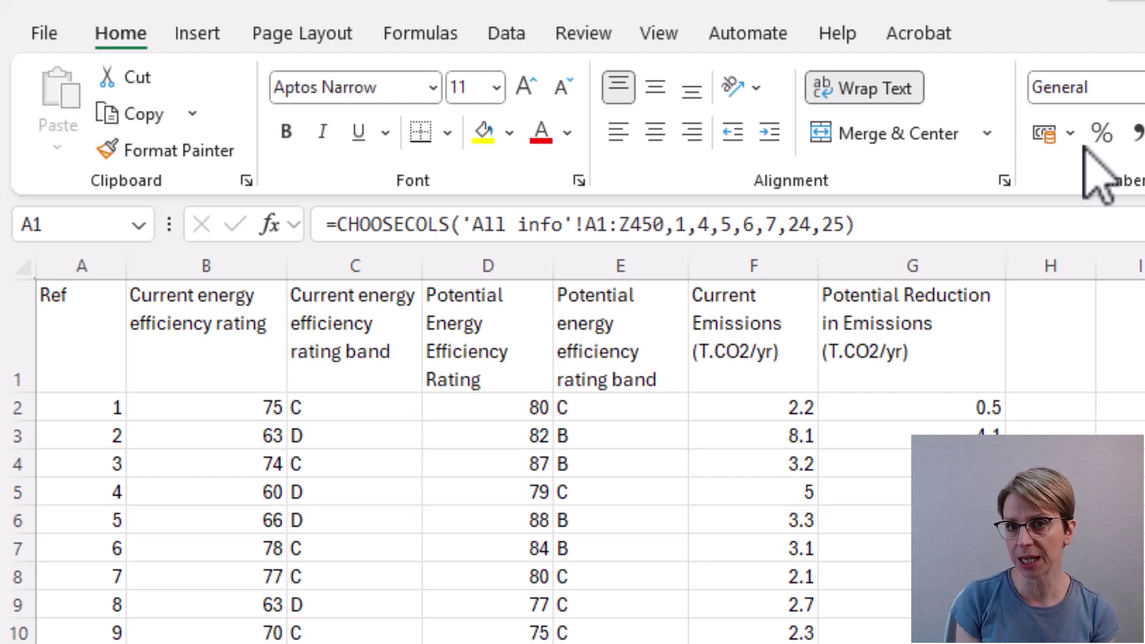
- Open A1's CHOOSECOLS formula for editing with F2 to inspect it
key("F2")
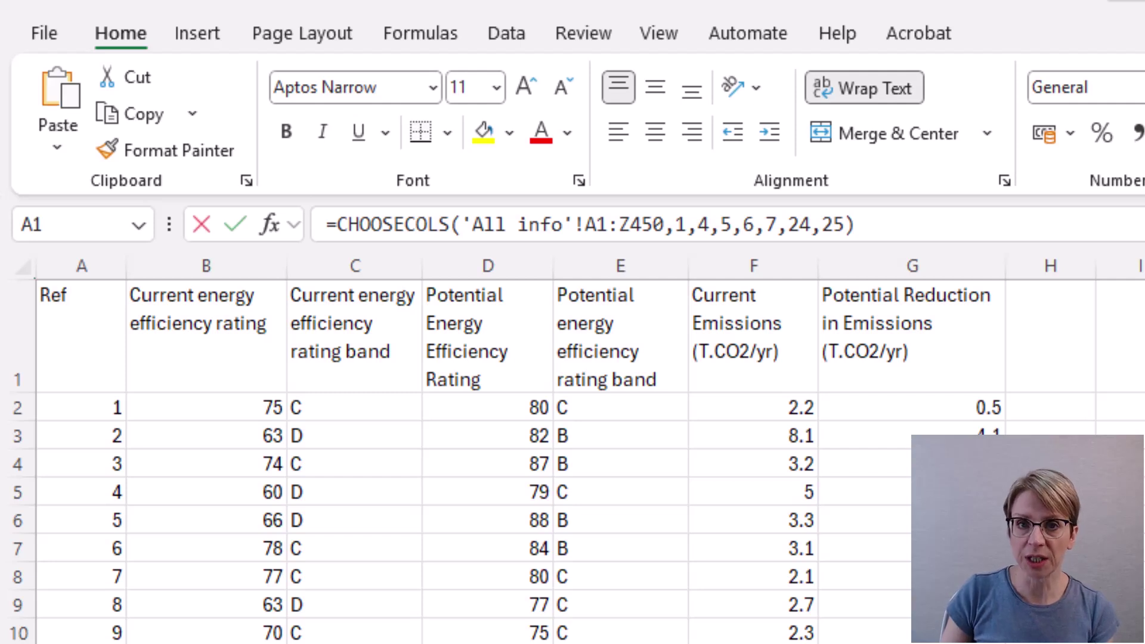